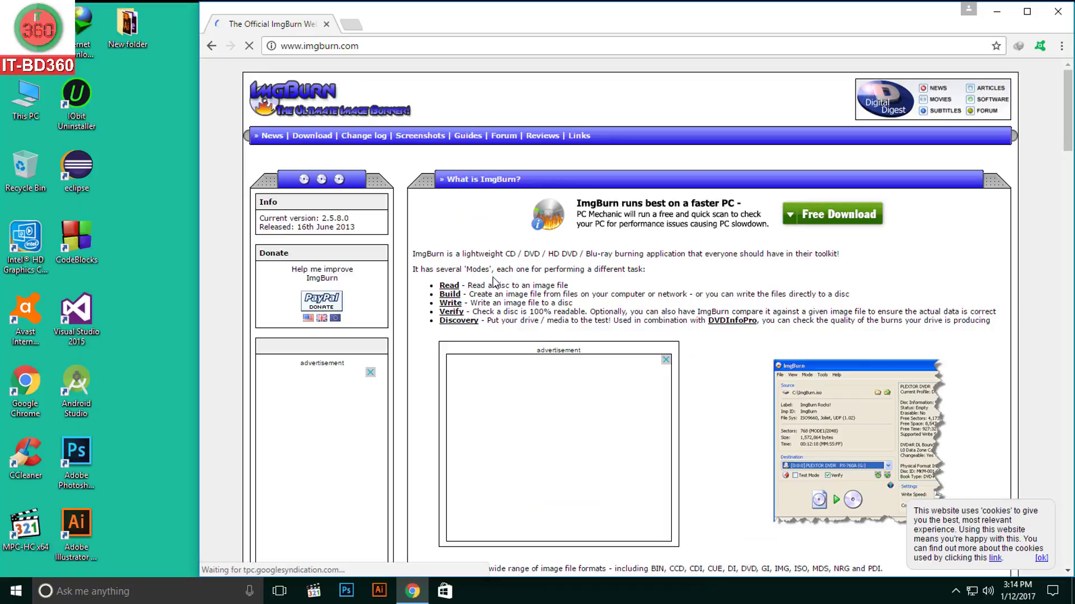
Open the ImgBurn v2.5.8.0 download page from the site's news section and request the installer from Mirror 7 provided by ImgBurn.
scroll(493, 276, "down", 8)
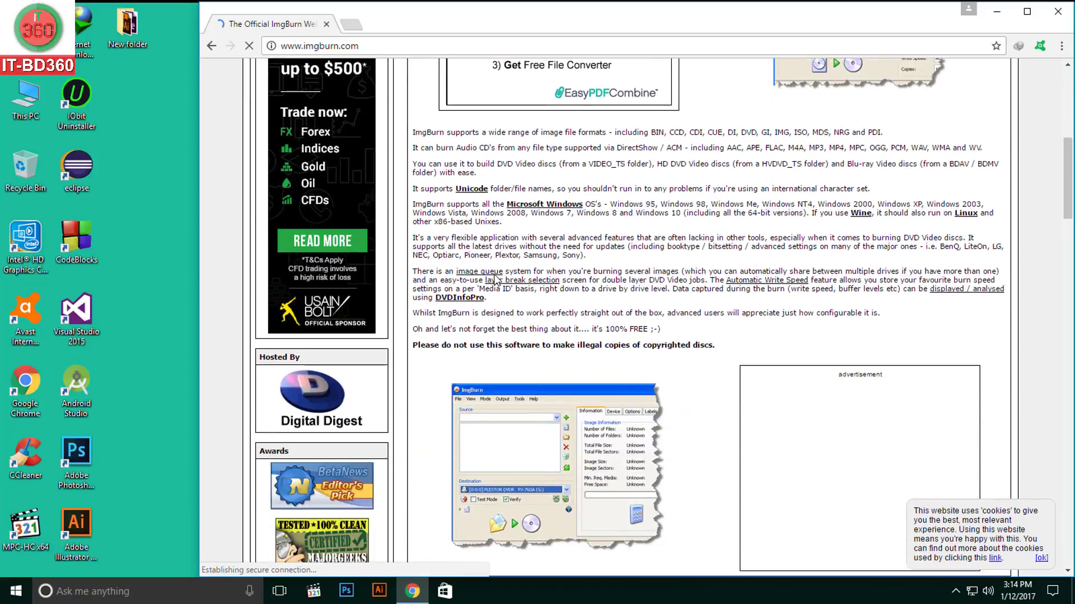
scroll(496, 282, "down", 2)
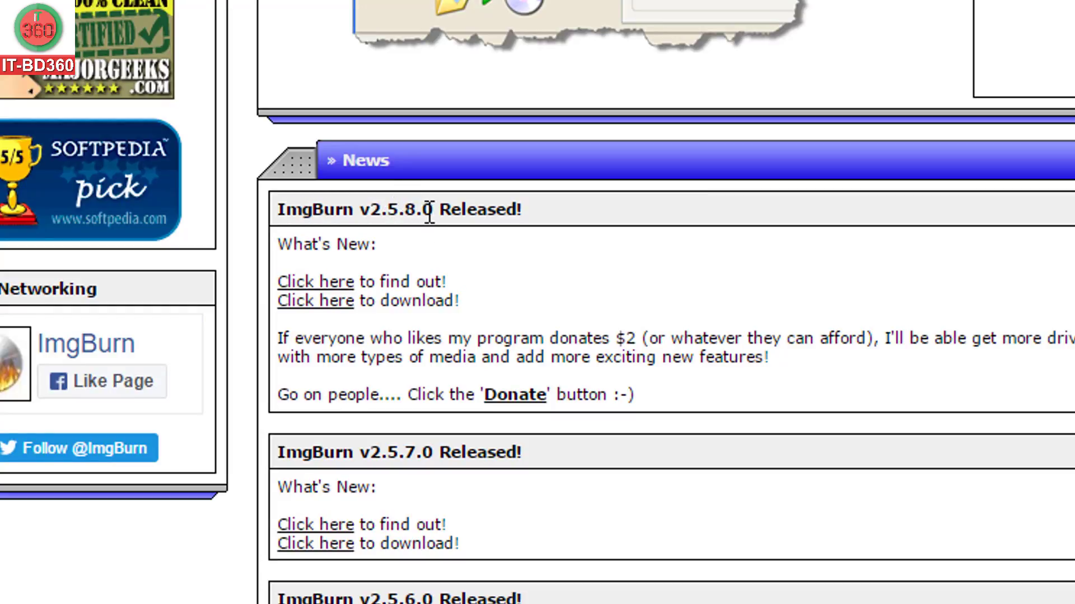
left_click(324, 302)
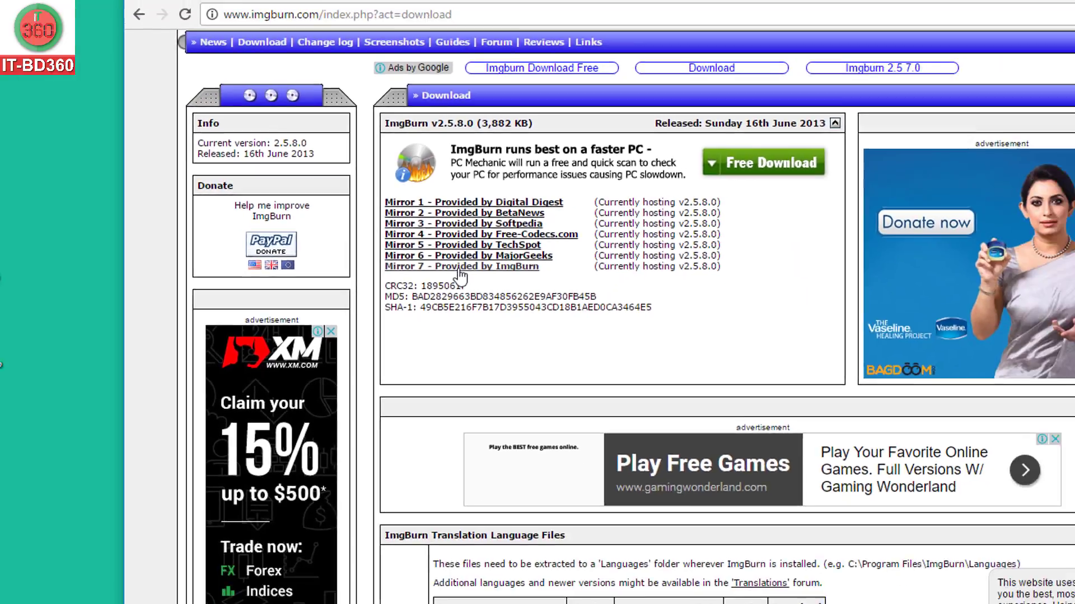
left_click(417, 317)
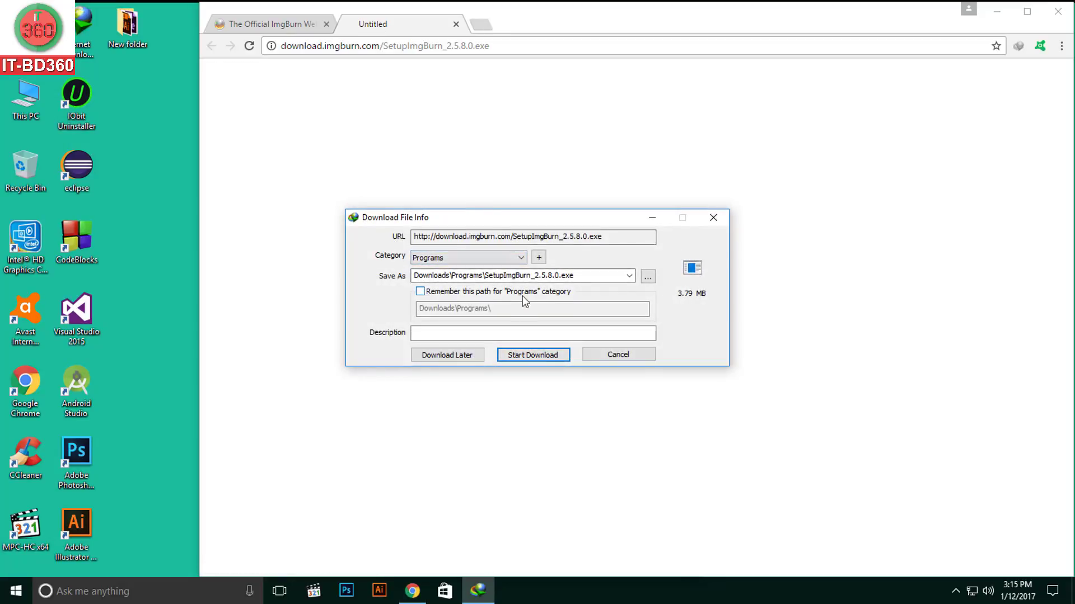
Download SetupImgBurn_2.5.8.0.exe to the Desktop, and close the completed download's dialog and the browser.
left_click(647, 278)
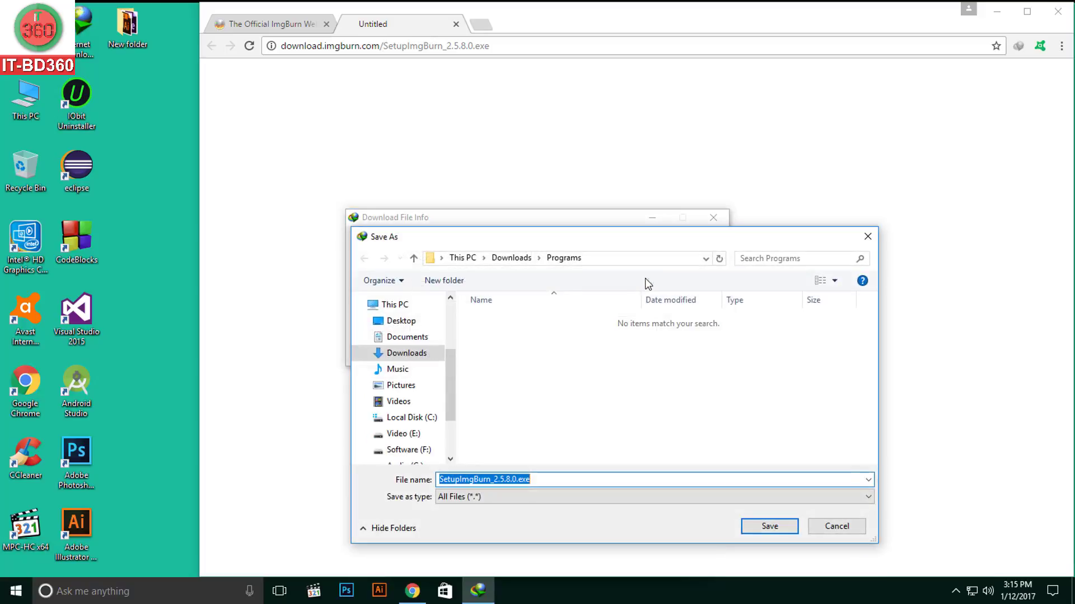
left_click(404, 320)
left_click_drag(536, 241, 506, 150)
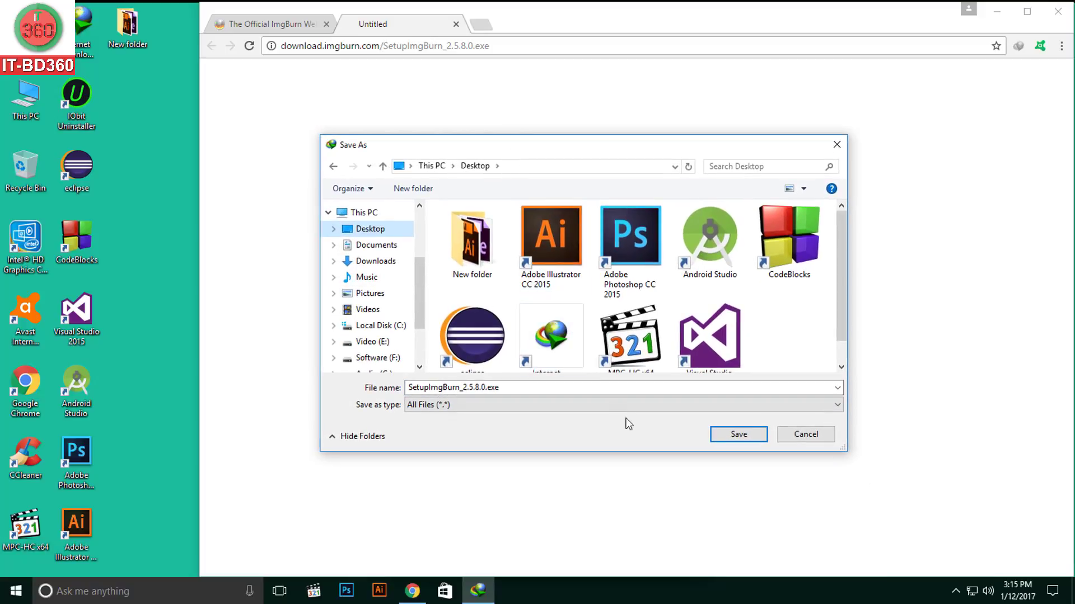
left_click(726, 434)
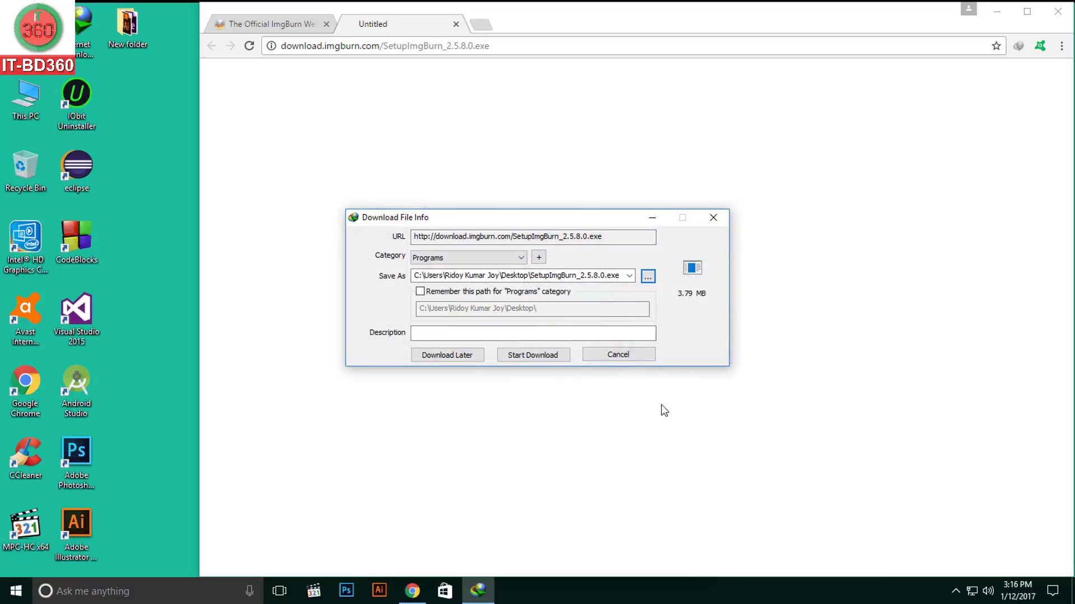
left_click(538, 355)
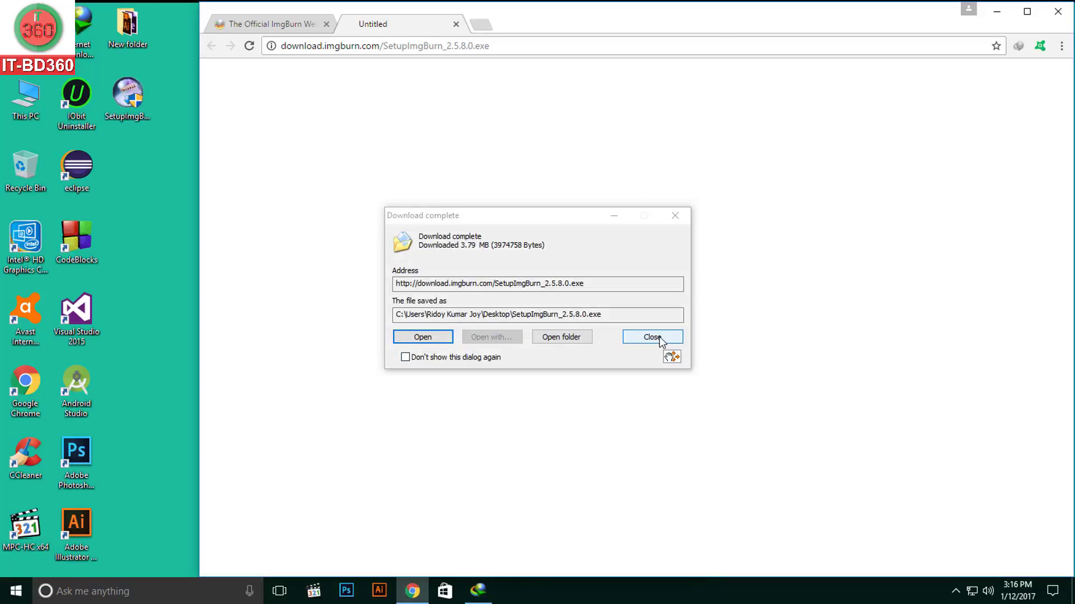
left_click(659, 338)
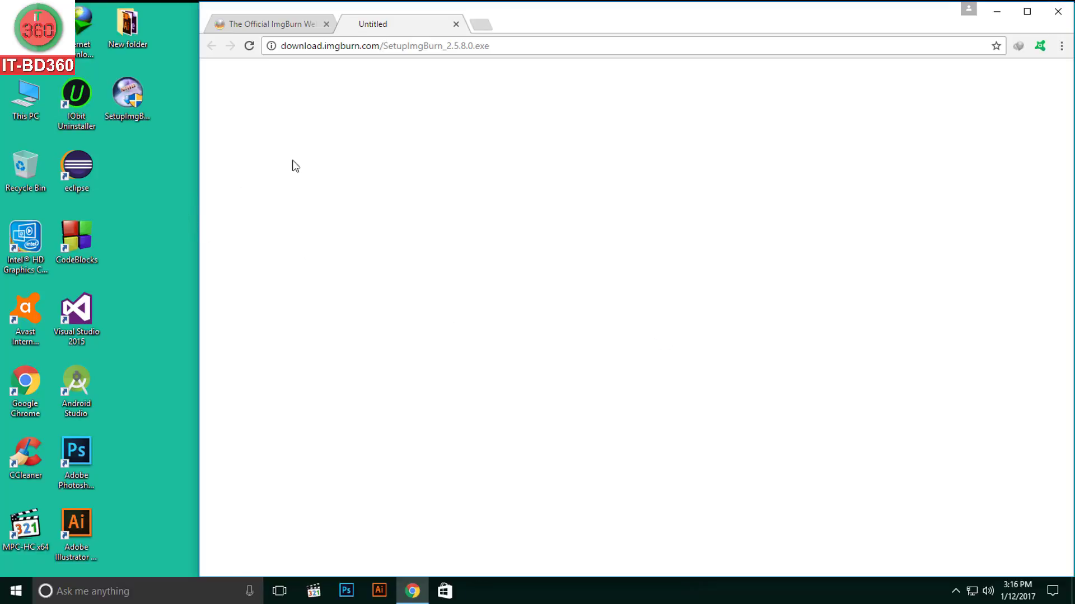
left_click(1057, 12)
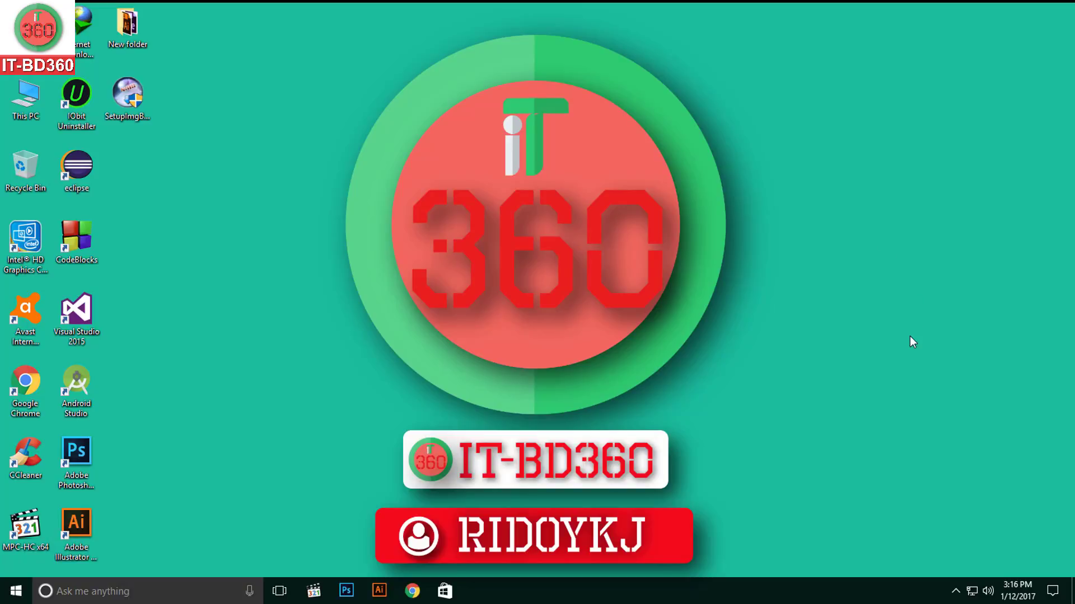
Disable the Ethernet adapter in the Windows network adapter settings and close the network windows.
right_click(972, 591)
left_click(963, 580)
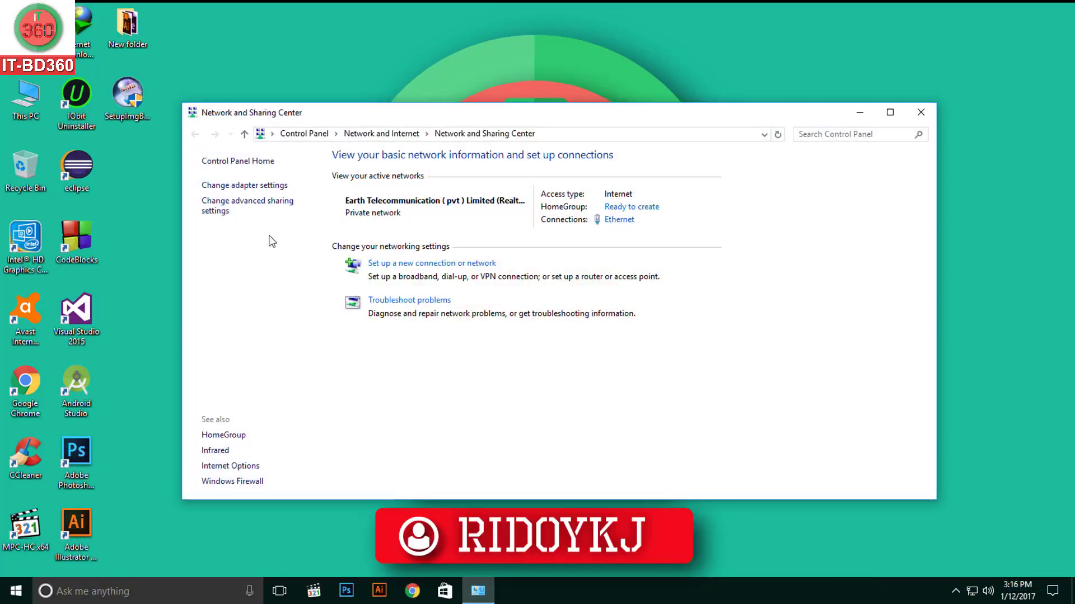
left_click(247, 186)
right_click(262, 206)
left_click(295, 213)
left_click(938, 130)
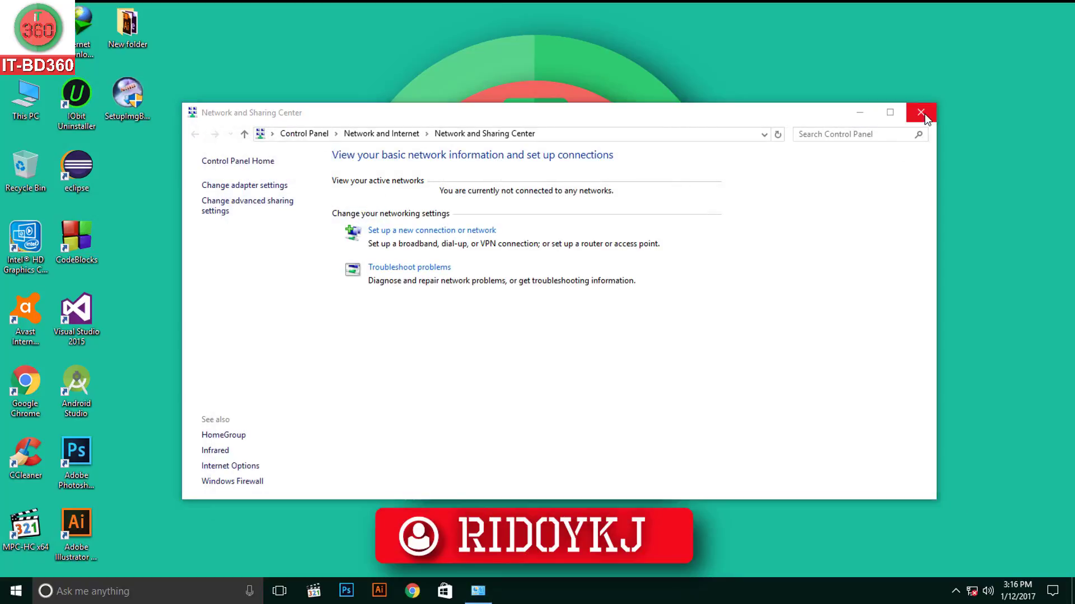
left_click(923, 114)
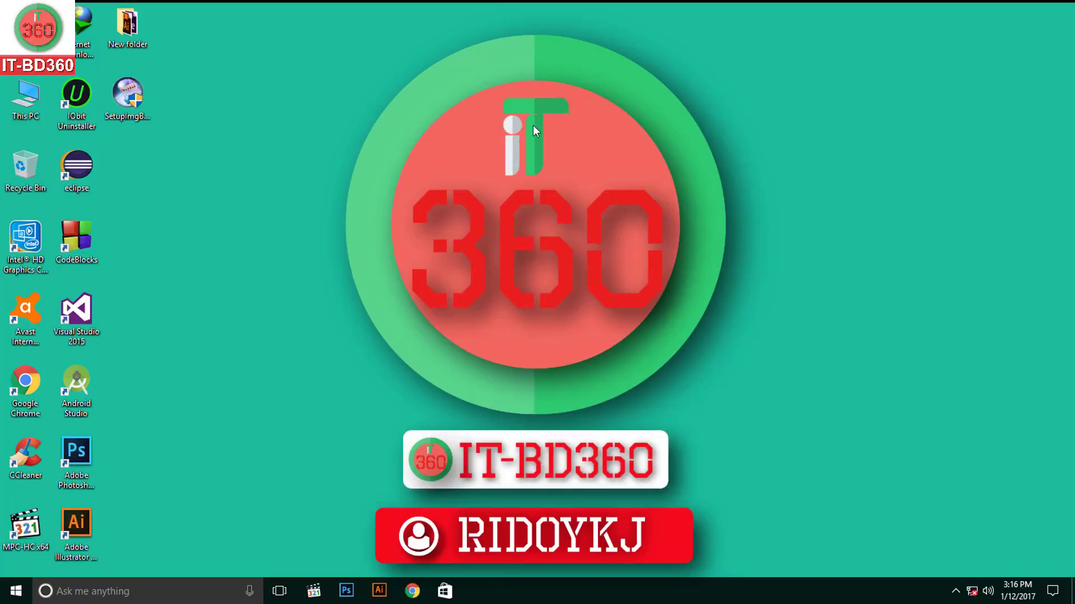
Run the ImgBurn installer from the desktop, accepting the license and keeping the C:\Program Files (x86)\ImgBurn folder and the ImgBurn Start Menu folder.
double_click(127, 99)
left_click(613, 402)
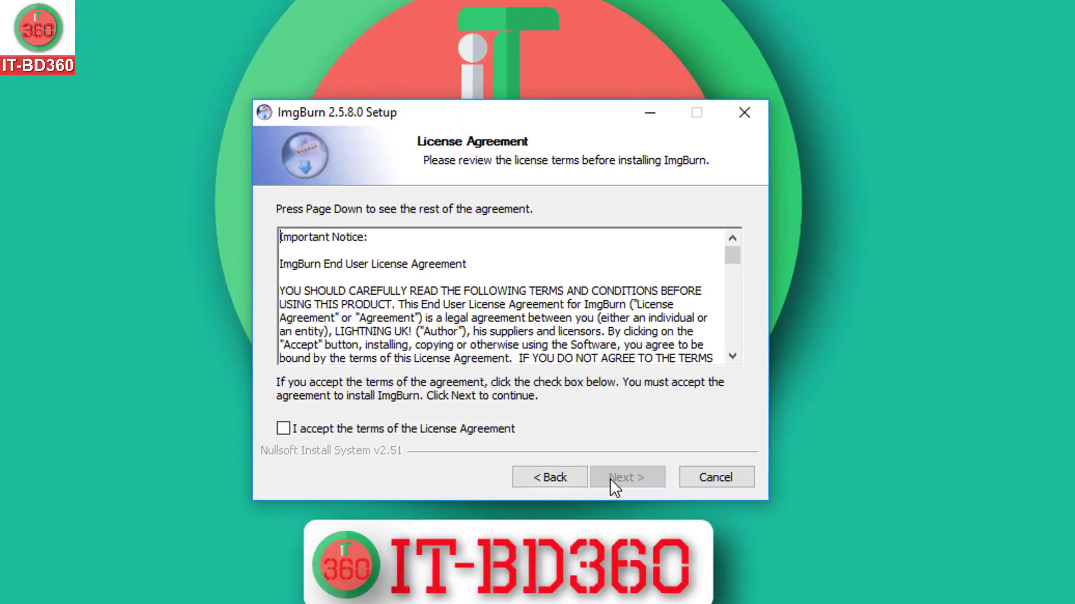
left_click(443, 445)
left_click(636, 476)
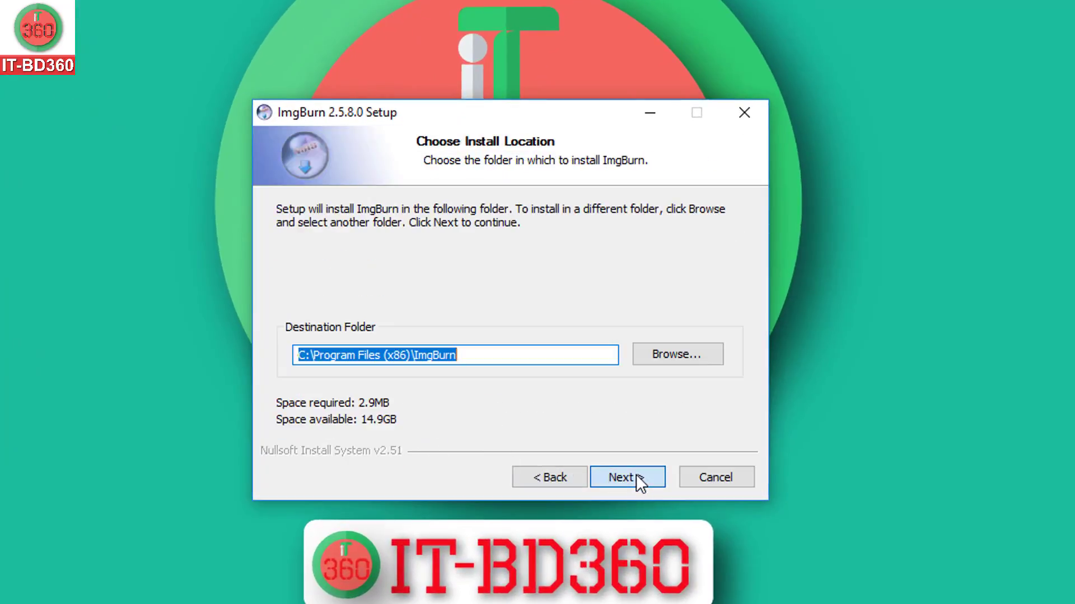
left_click(626, 478)
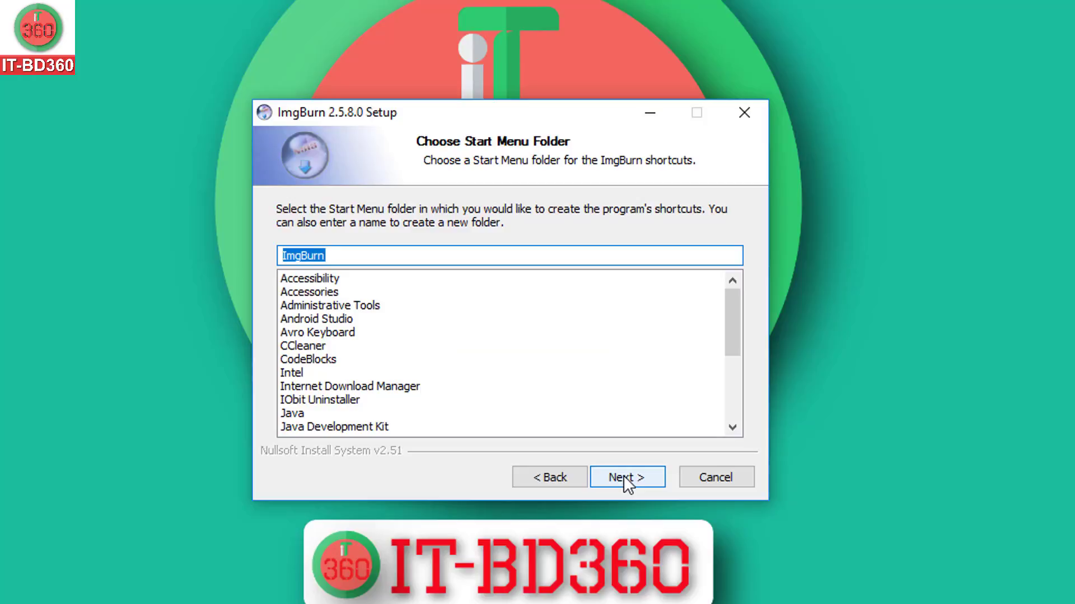
left_click(625, 479)
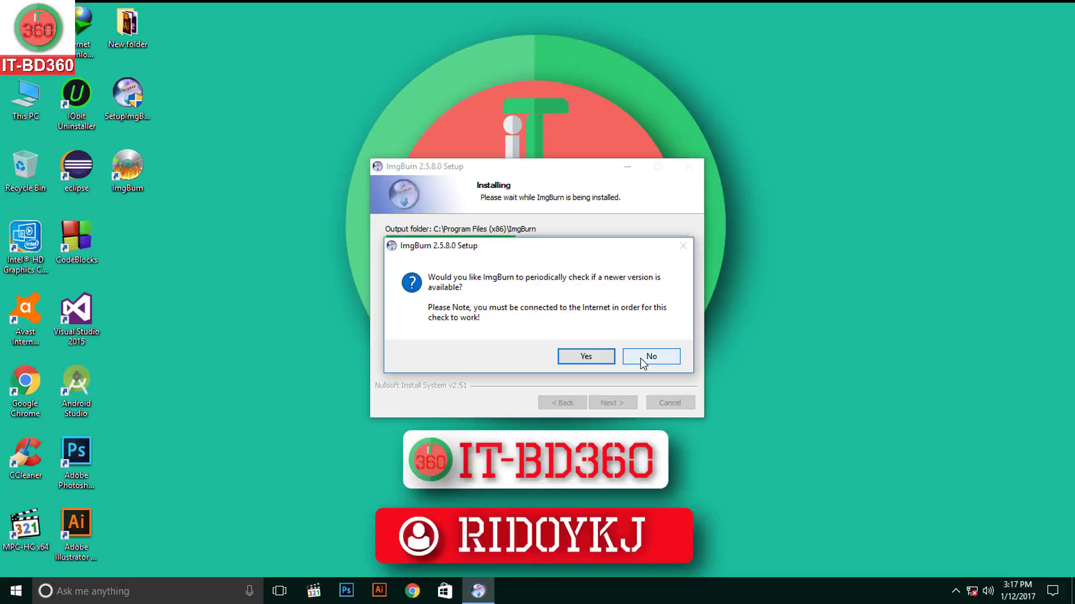
Finish the ImgBurn setup without periodic update checks and launch ImgBurn.
left_click(643, 357)
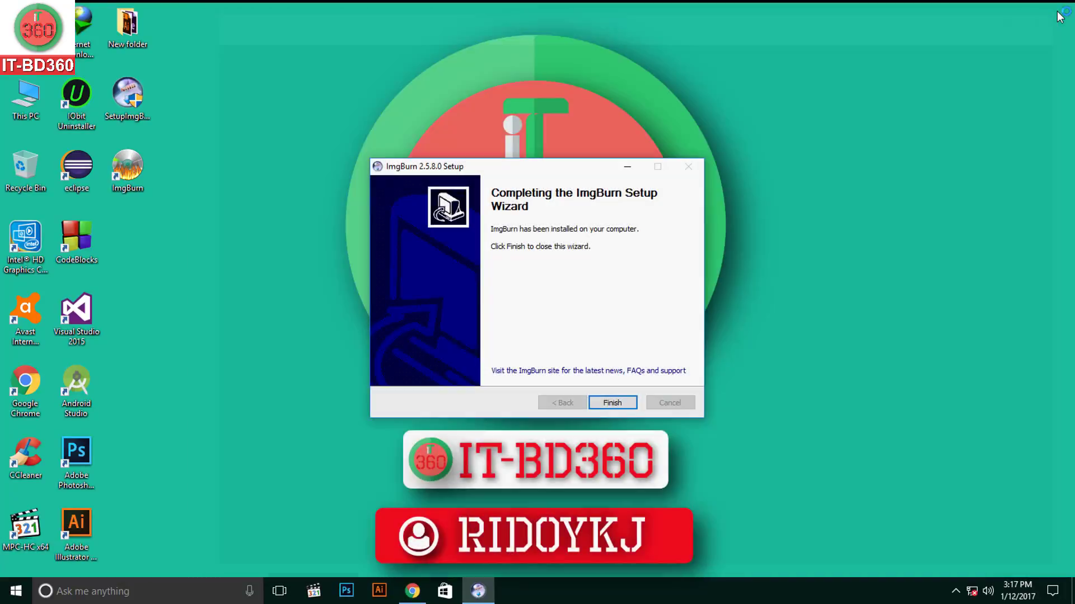
left_click(1057, 11)
left_click(615, 403)
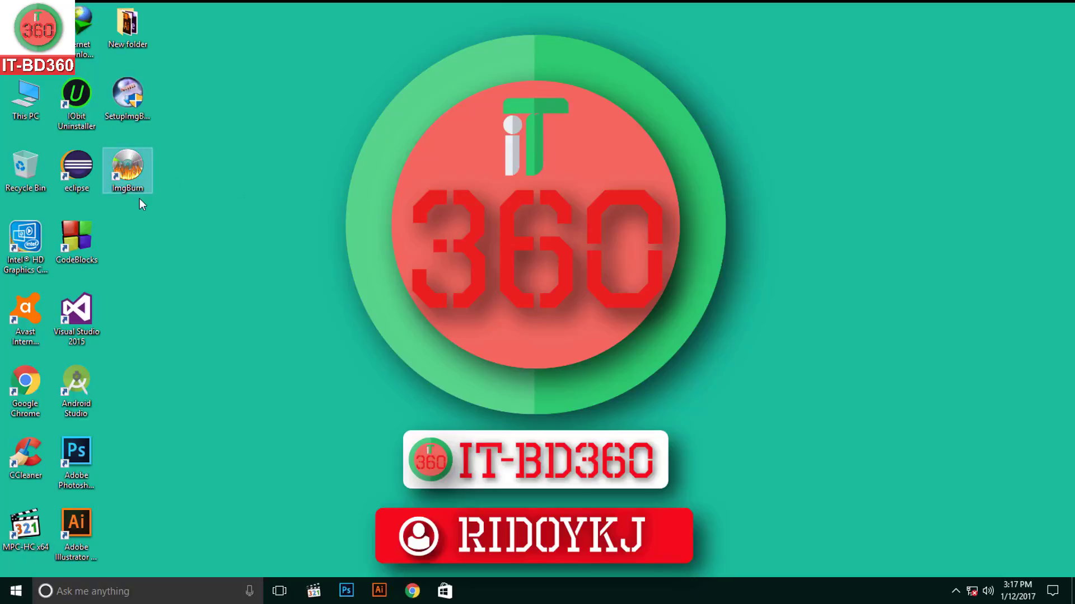
double_click(128, 171)
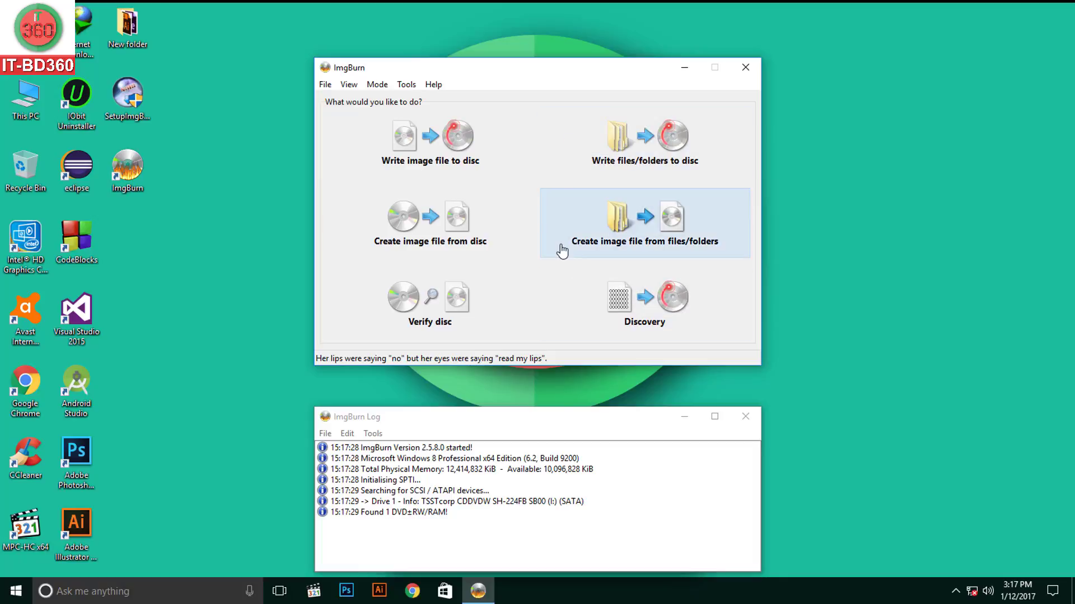
left_click_drag(459, 73, 454, 62)
Create a folder with the default name on the desktop and place it below the ImgBurn shortcut.
right_click(160, 235)
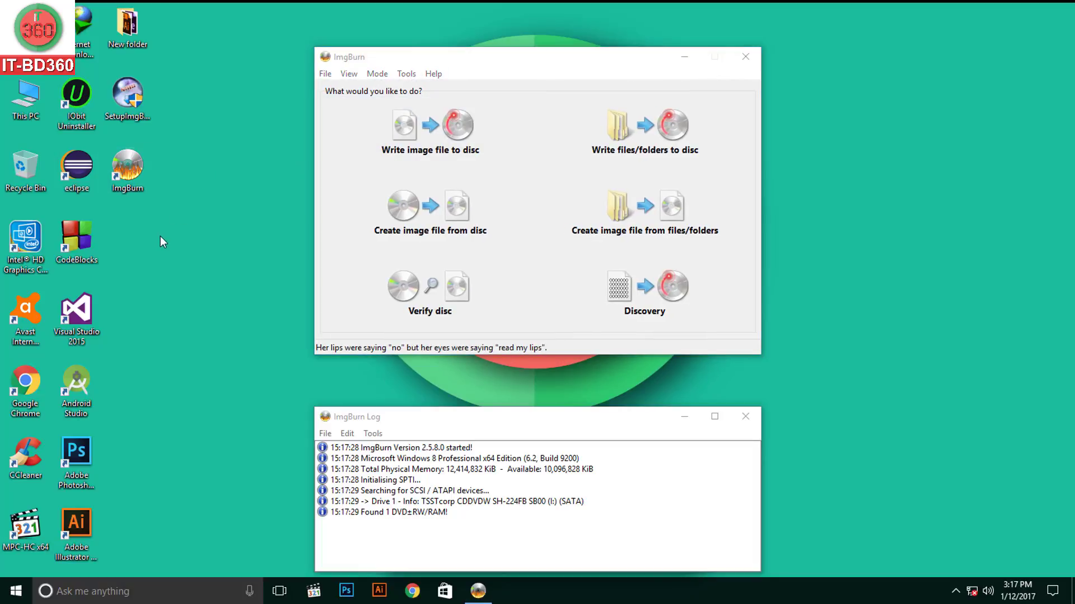
mouse_move(204, 378)
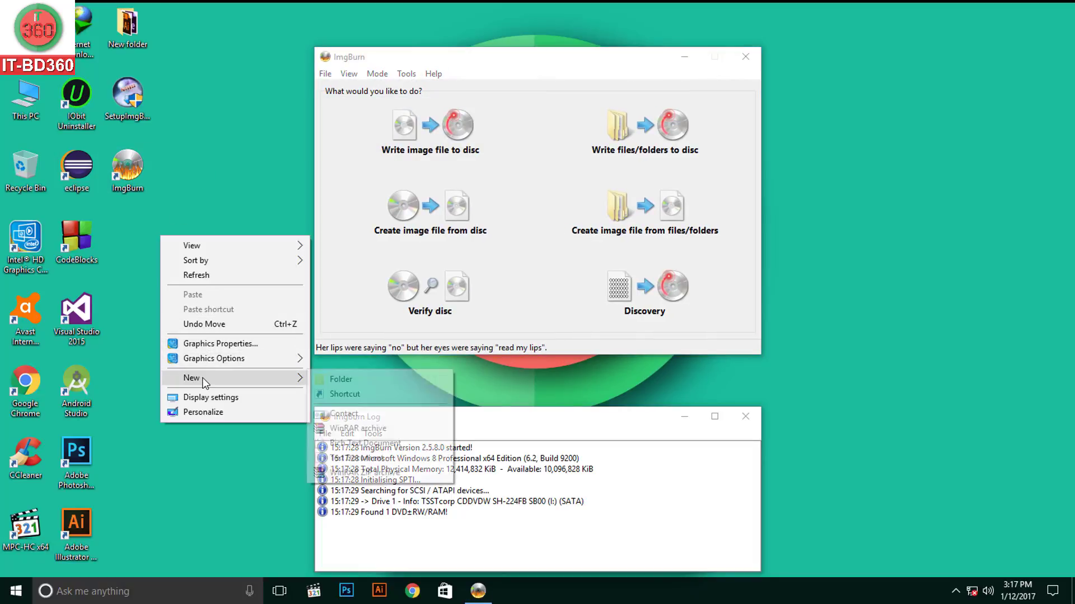
left_click(338, 380)
key("Return")
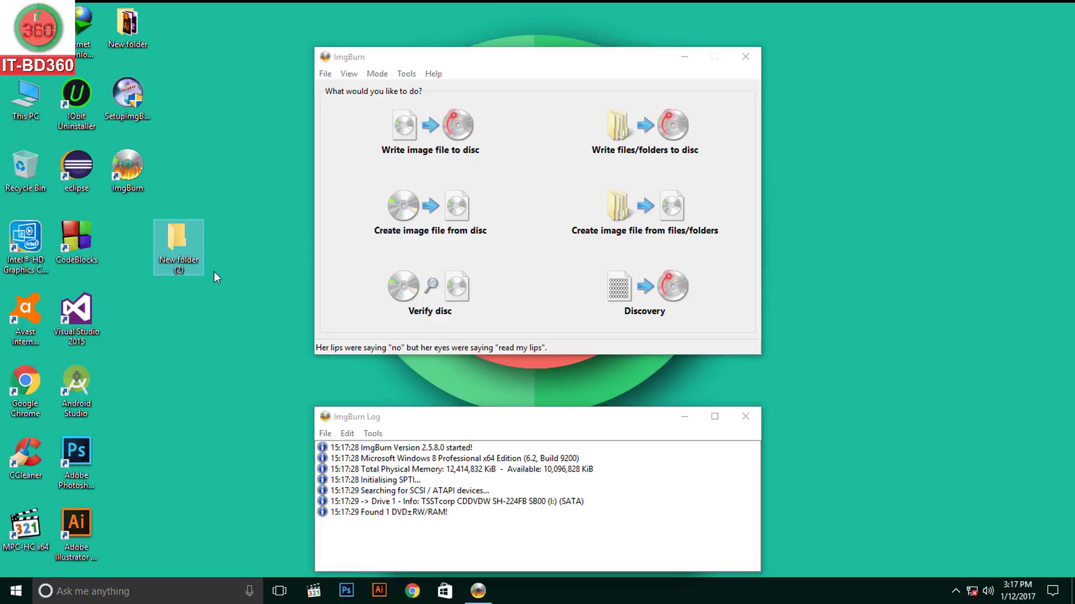
left_click_drag(181, 235, 142, 244)
left_click(308, 210)
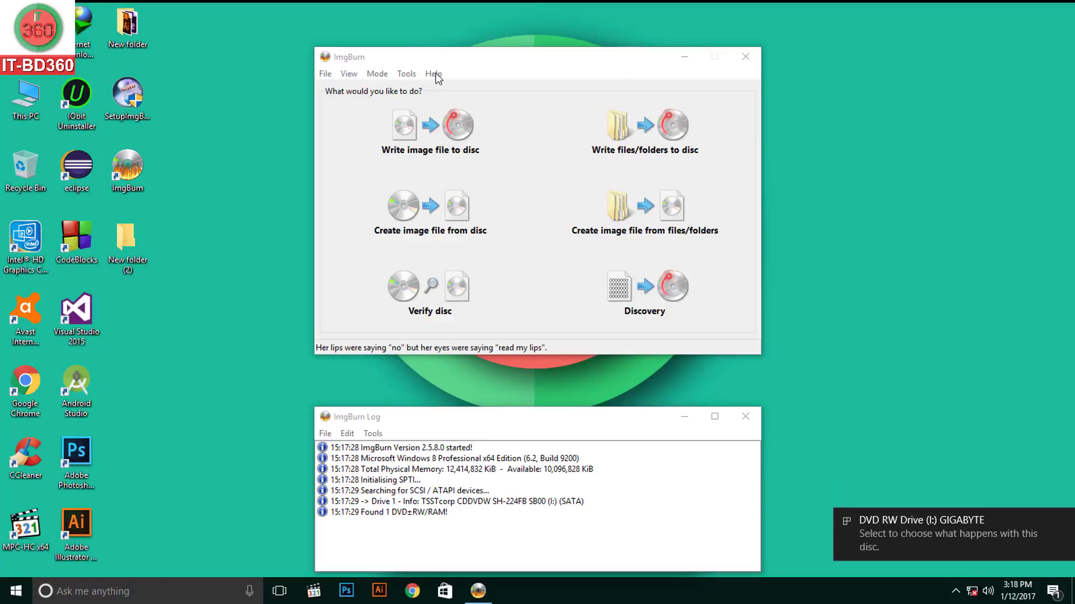
Open the GIGABYTE disc in DVD RW Drive (I:) from This PC in File Explorer.
left_click_drag(469, 63, 452, 56)
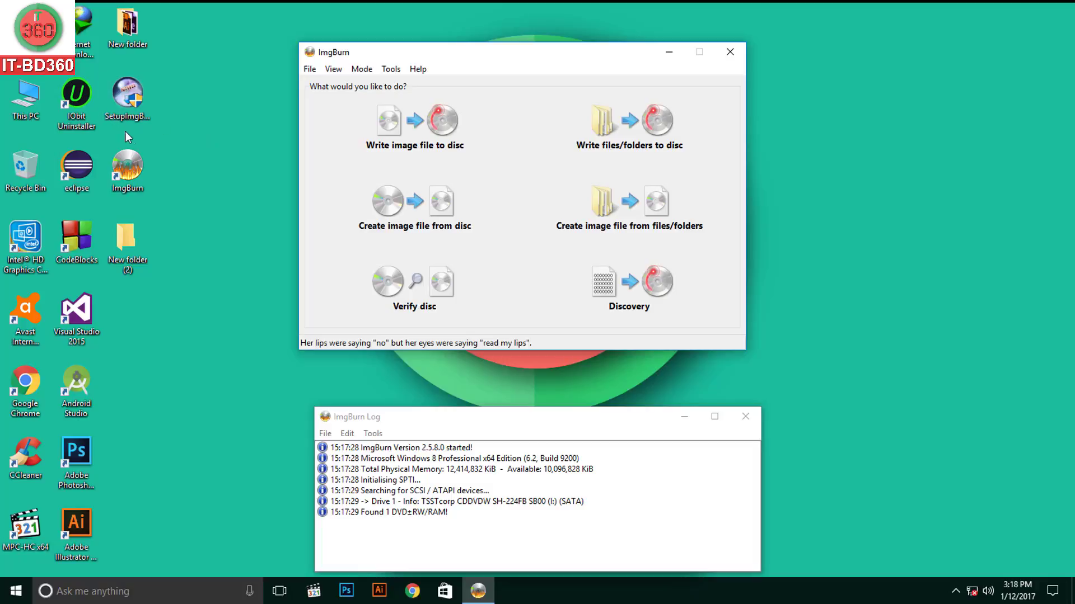
double_click(32, 109)
left_click_drag(307, 88, 307, 74)
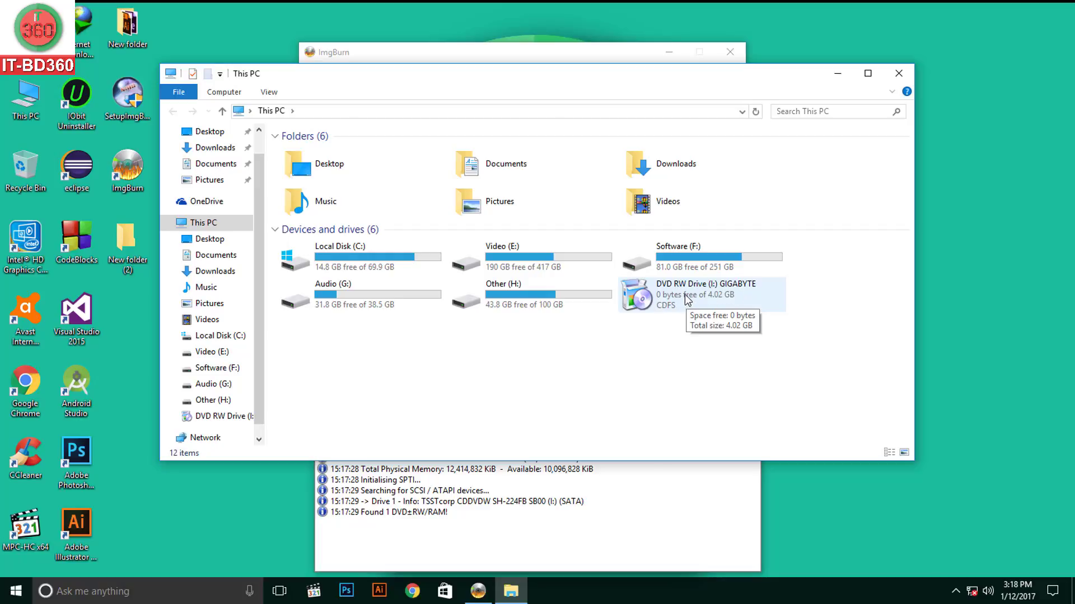
right_click(662, 296)
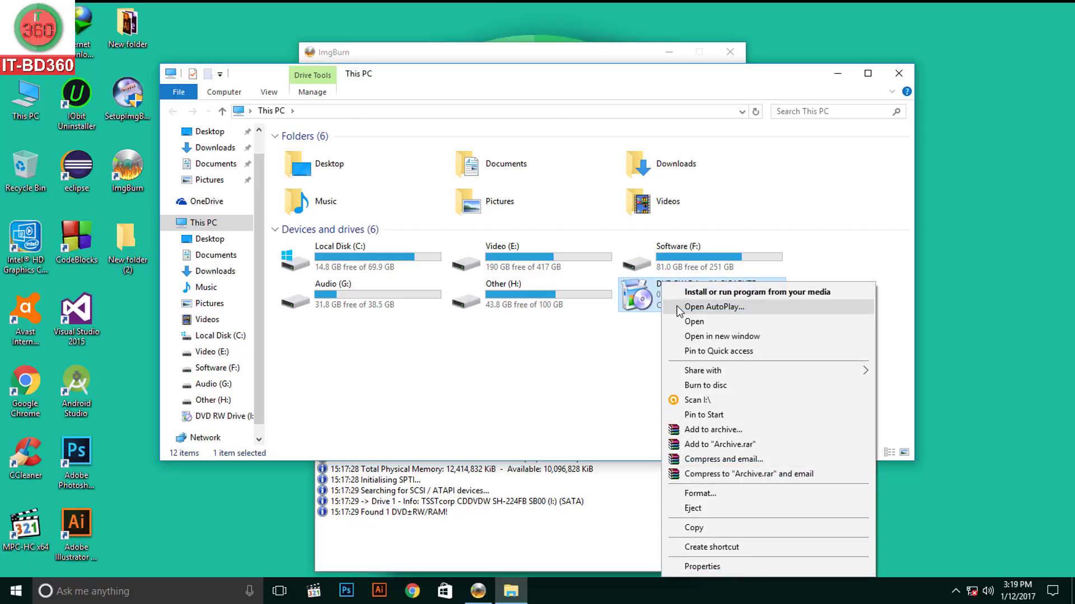
left_click(687, 322)
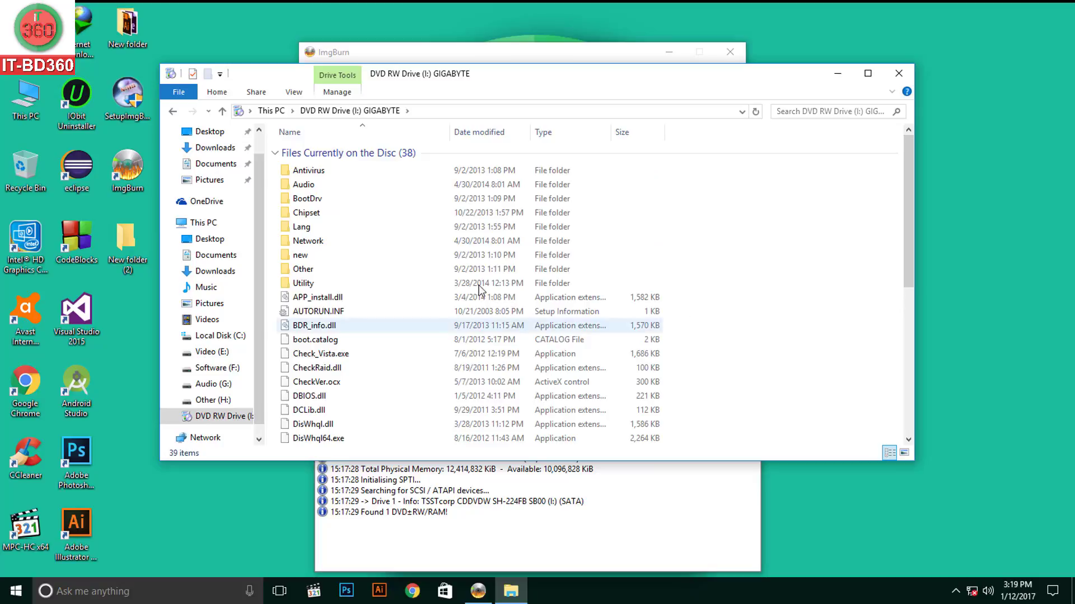
Examine the files and folders on the GIGABYTE disc and close the File Explorer window.
scroll(336, 325, "down", 4)
scroll(336, 285, "up", 4)
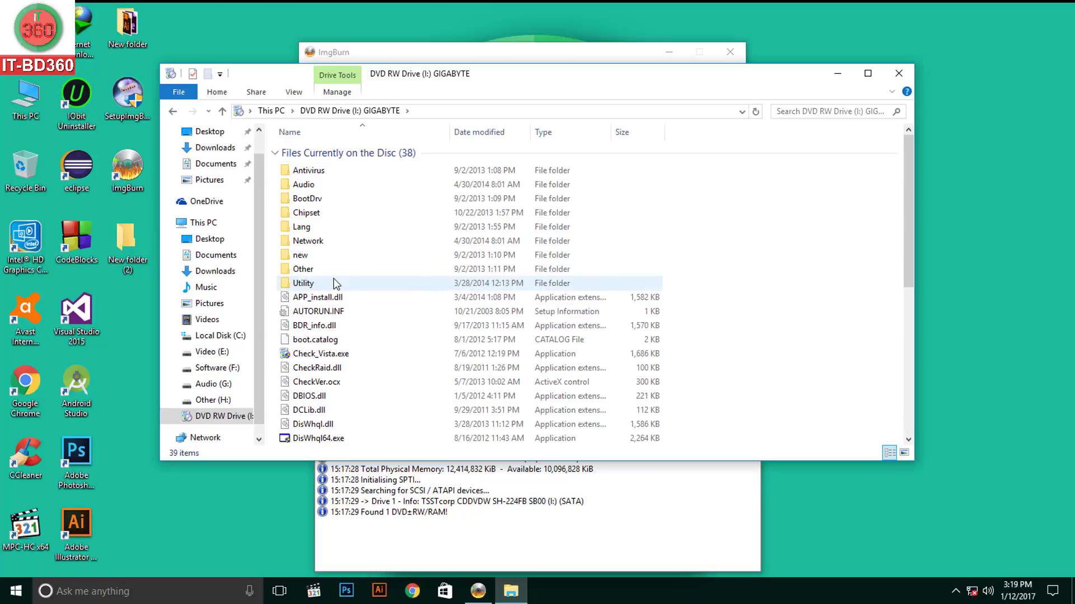
scroll(336, 283, "down", 7)
scroll(772, 358, "up", 6)
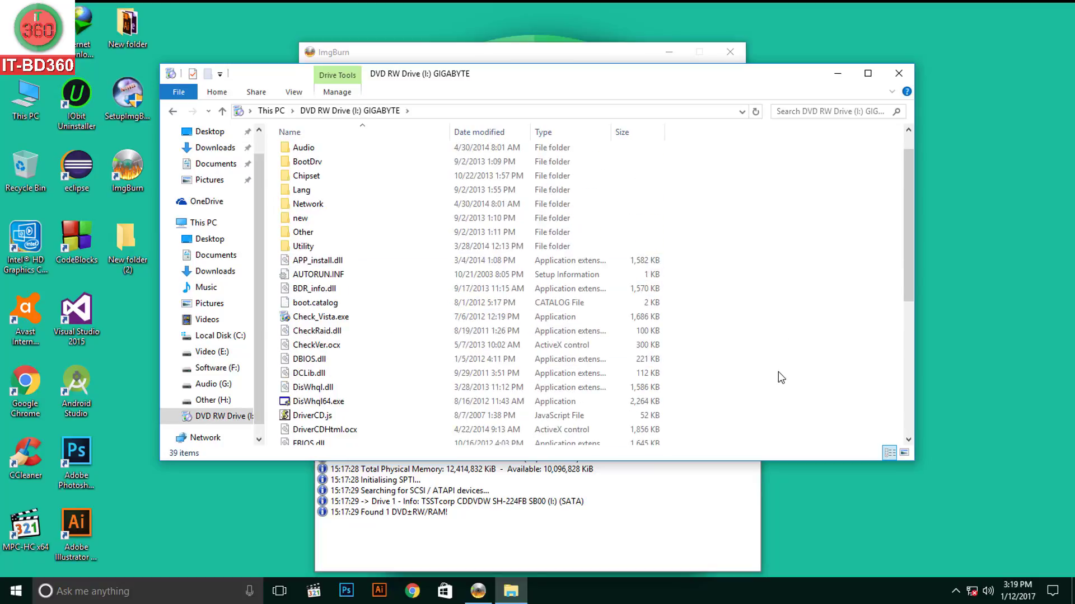
key("ctrl+a")
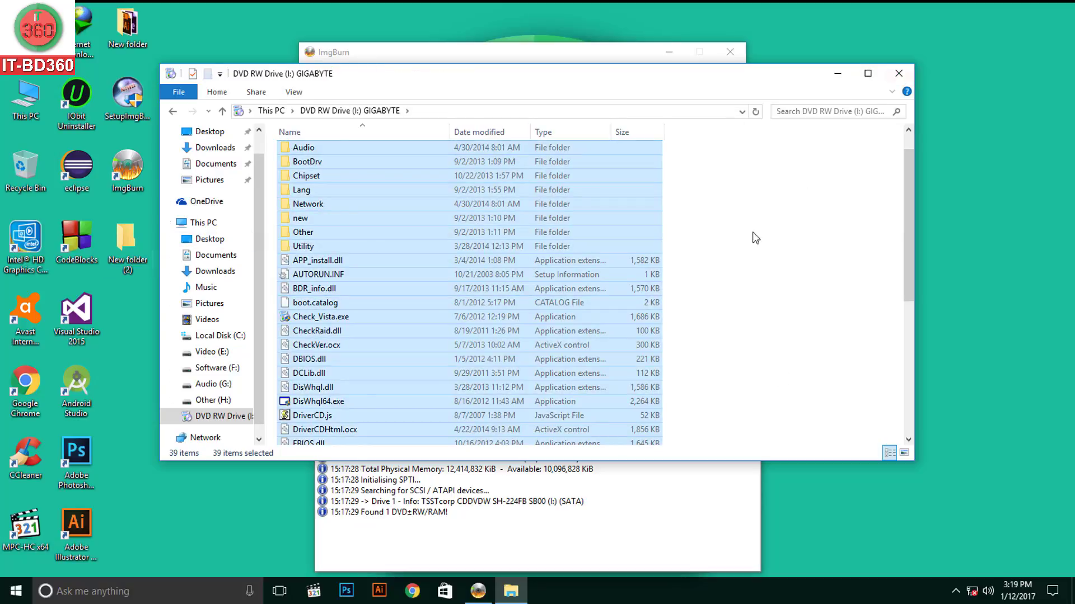
scroll(712, 291, "down", 6)
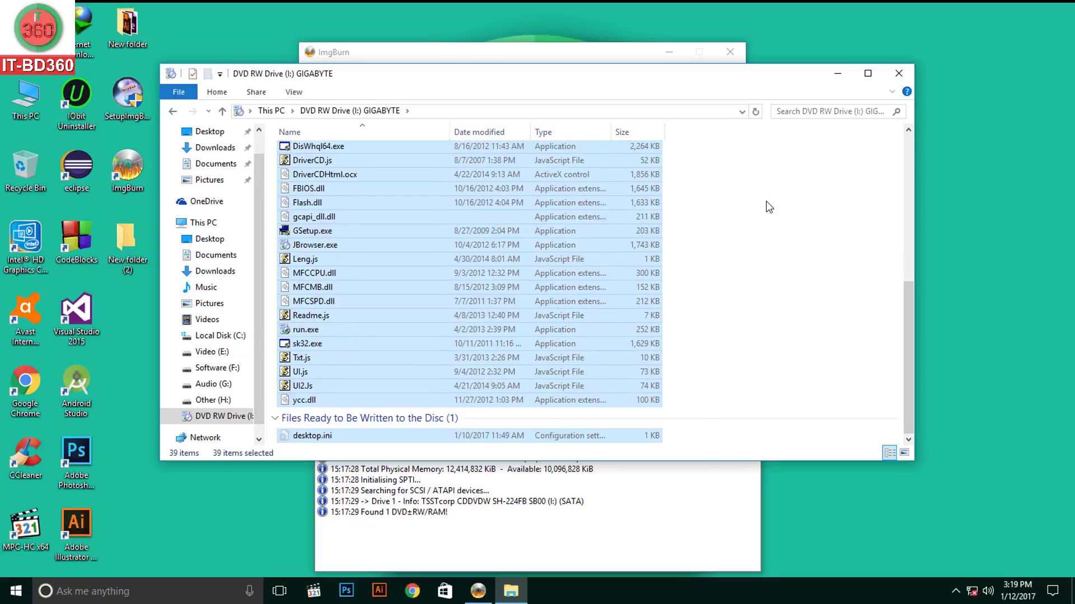
left_click(833, 269)
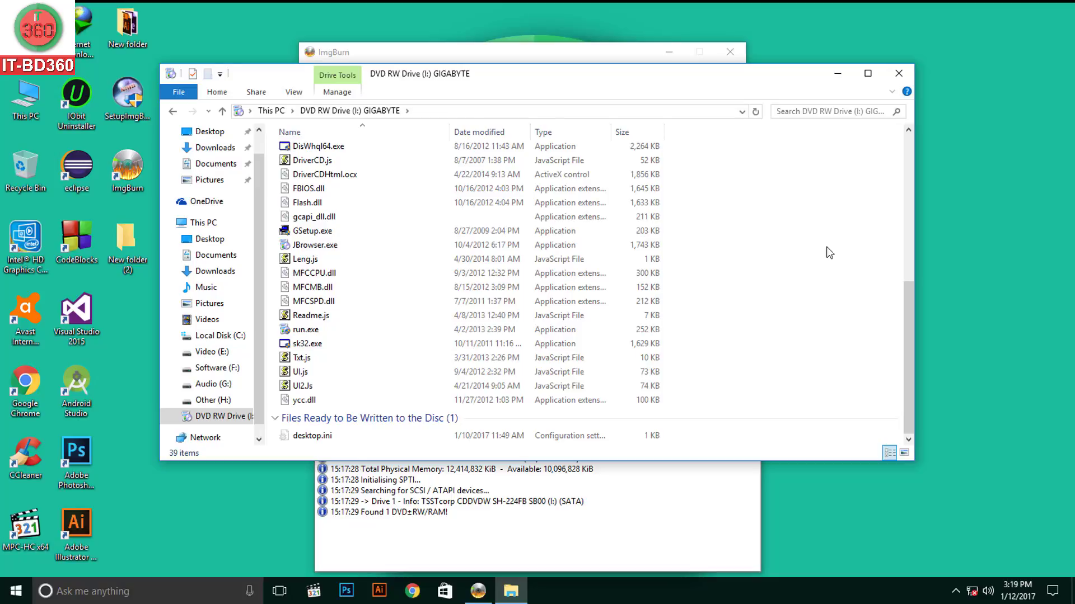
left_click(902, 74)
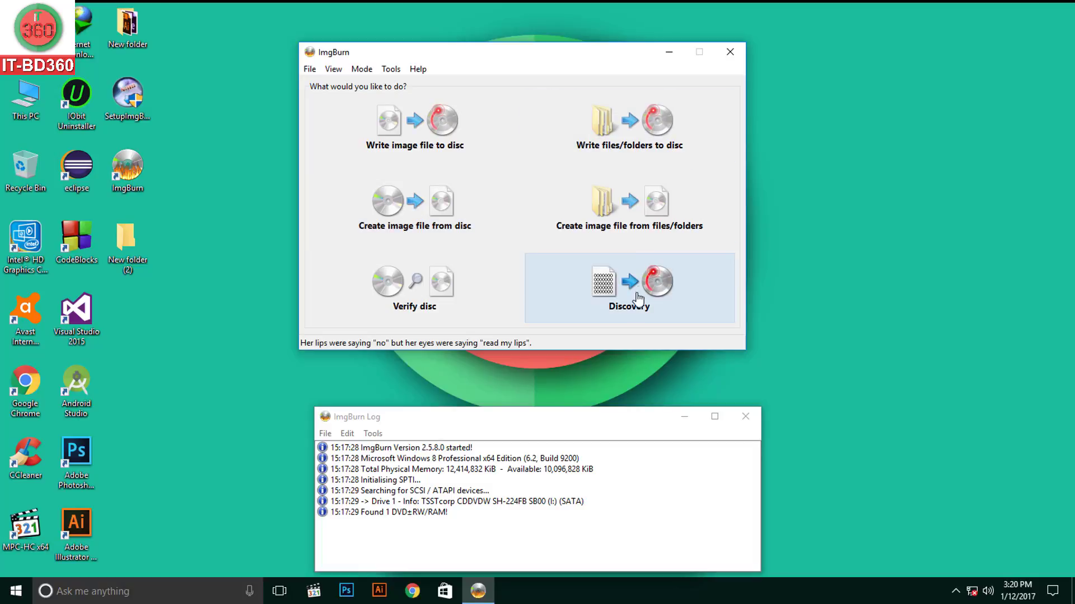
Start creating an image file from the disc and set the destination to GIGABYTE.ISO in the desktop's New folder (2).
left_click(414, 205)
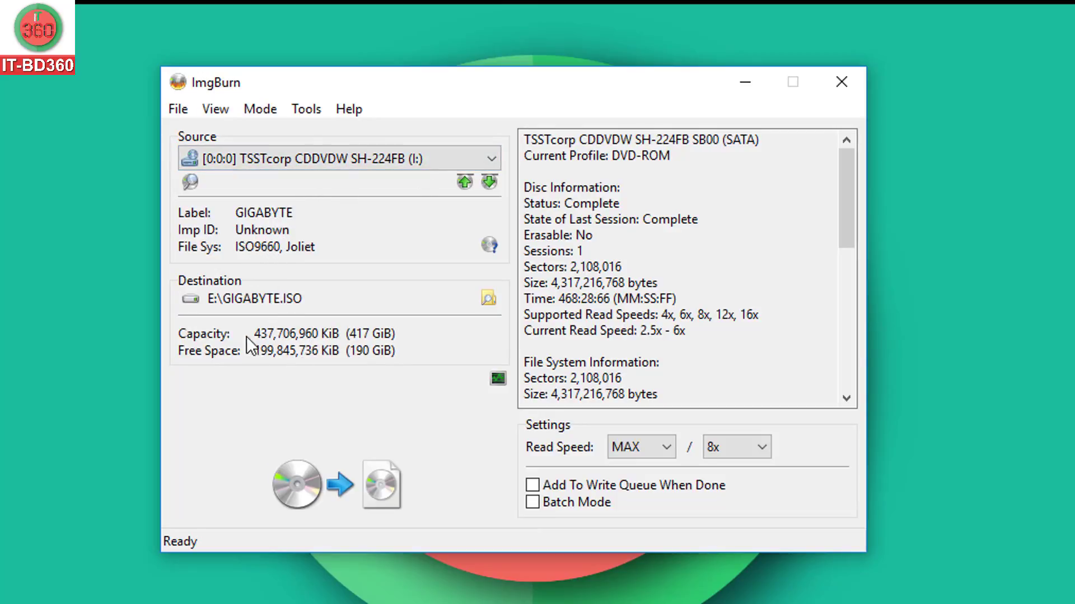
mouse_move(385, 353)
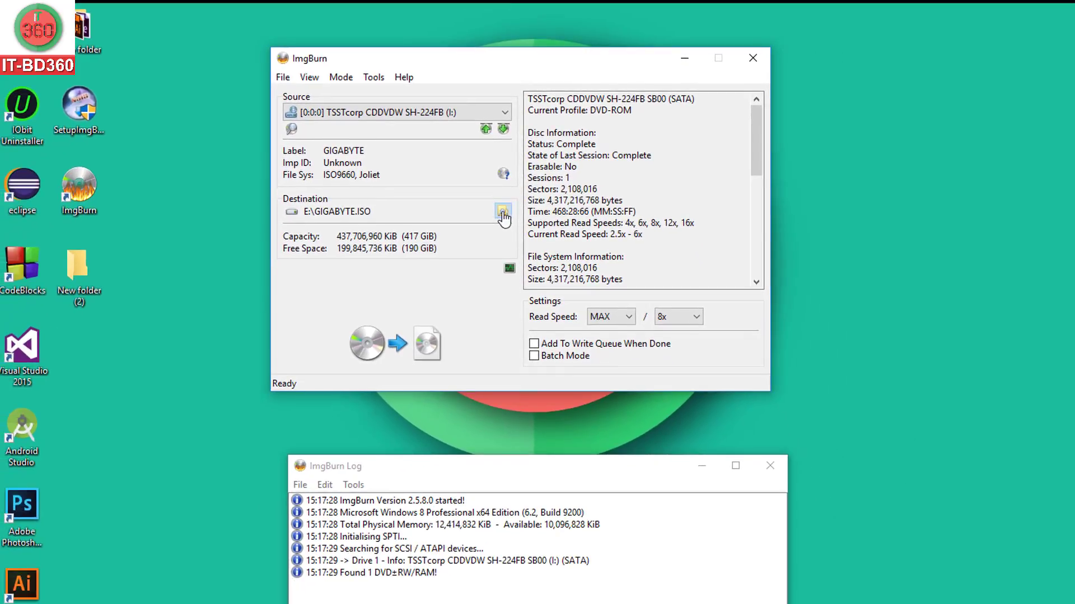
left_click(503, 213)
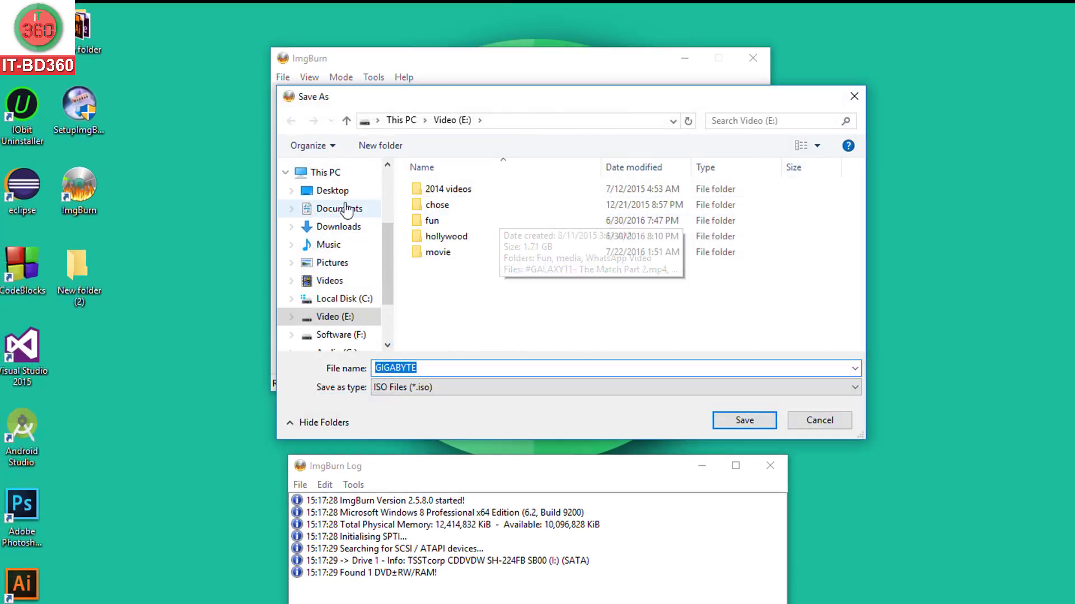
left_click(334, 191)
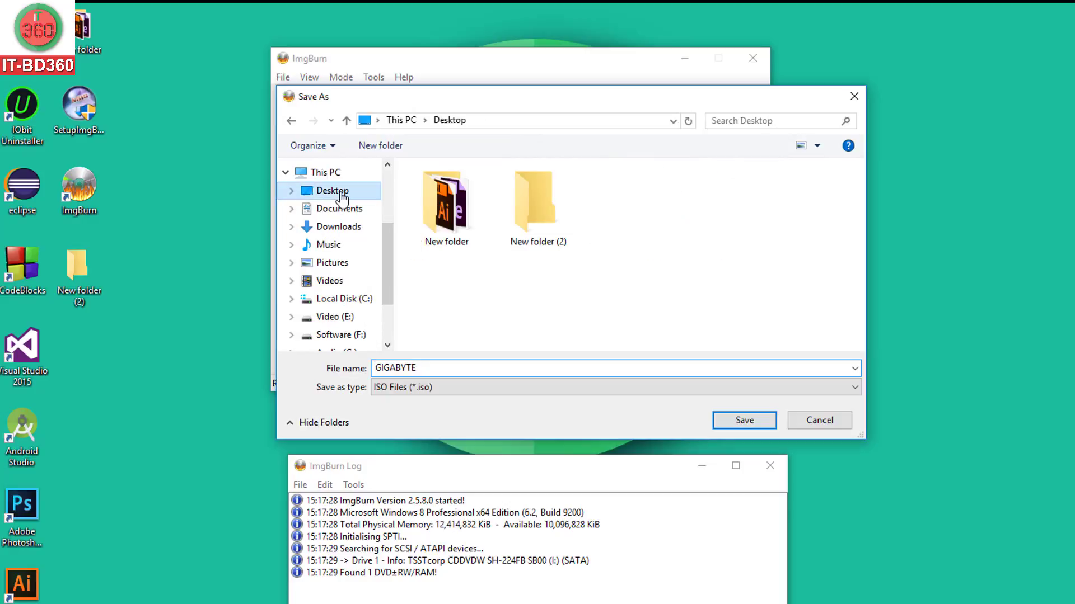
double_click(545, 217)
left_click(748, 425)
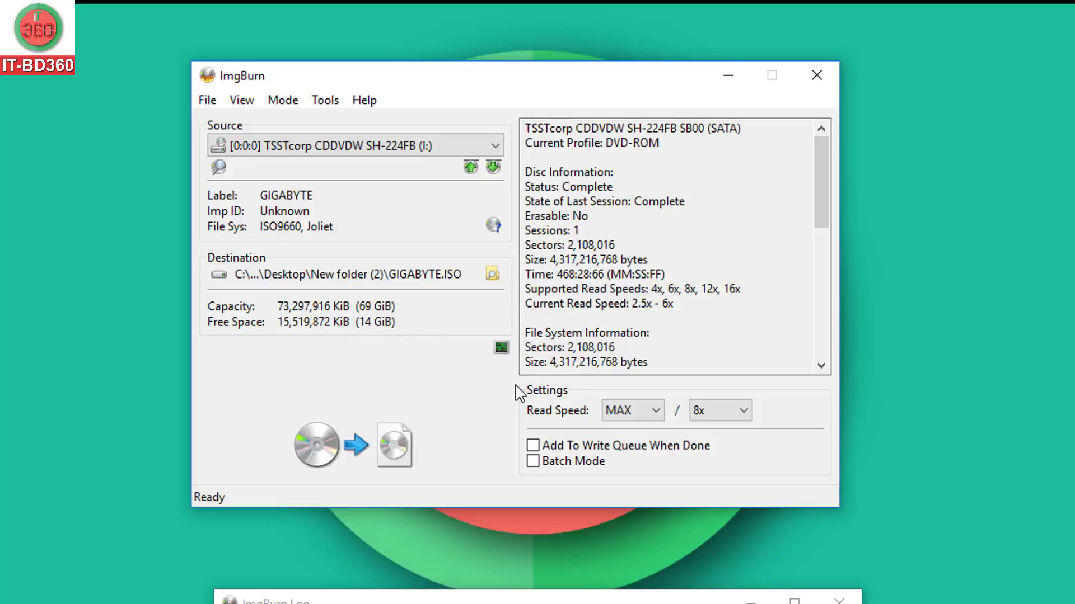
Review the disc's track and physical format information and the available read speed options.
scroll(597, 338, "down", 4)
scroll(597, 338, "down", 4)
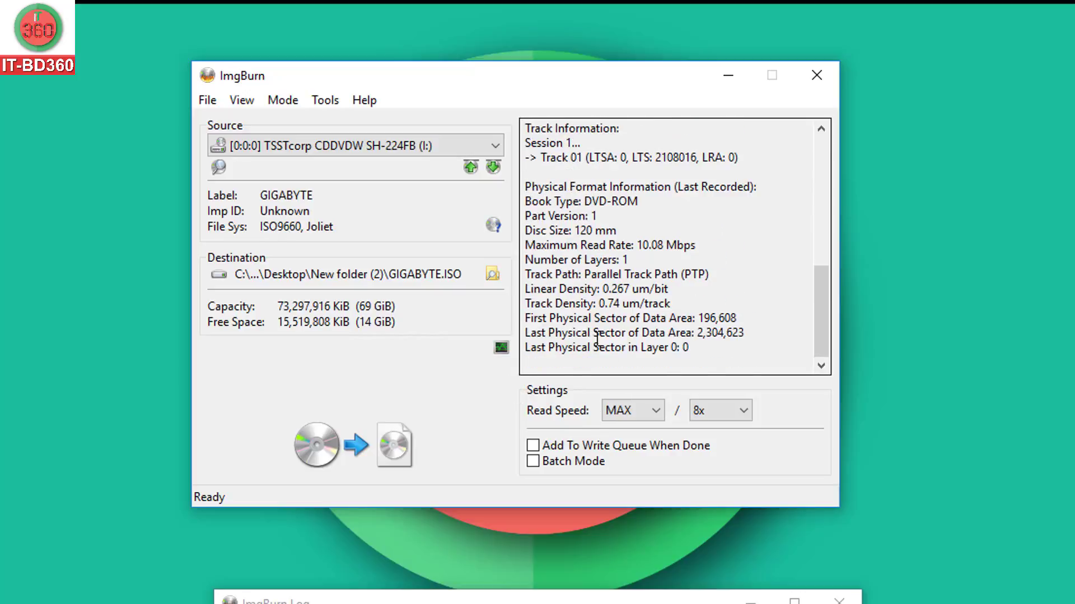
left_click(651, 415)
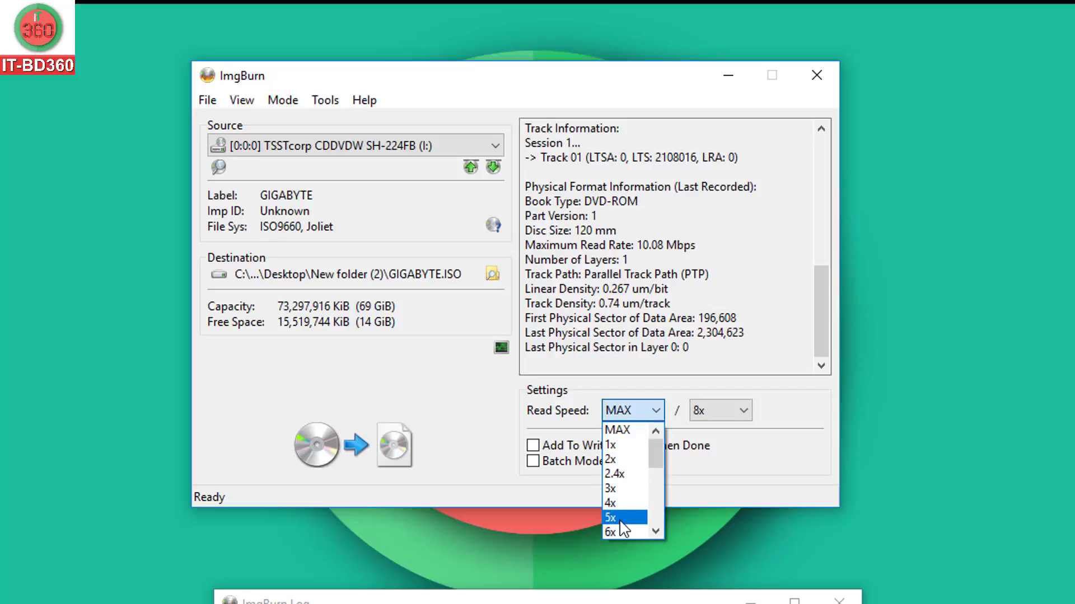
left_click(784, 412)
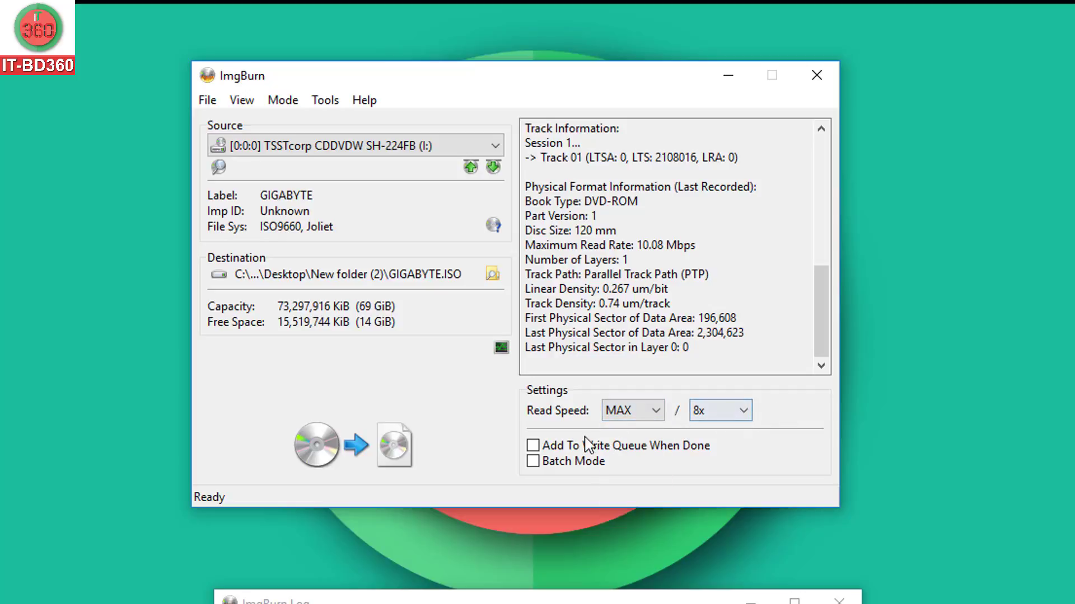
left_click(750, 412)
left_click(779, 413)
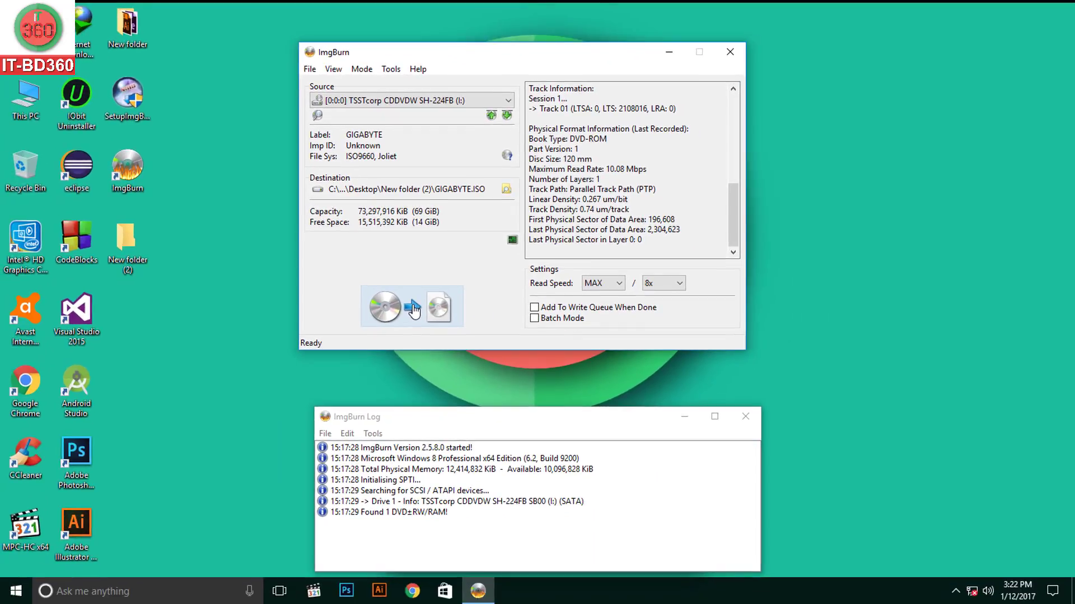
Start reading the disc to the image file, check the output in New folder (2) and refresh the desktop.
left_click(413, 309)
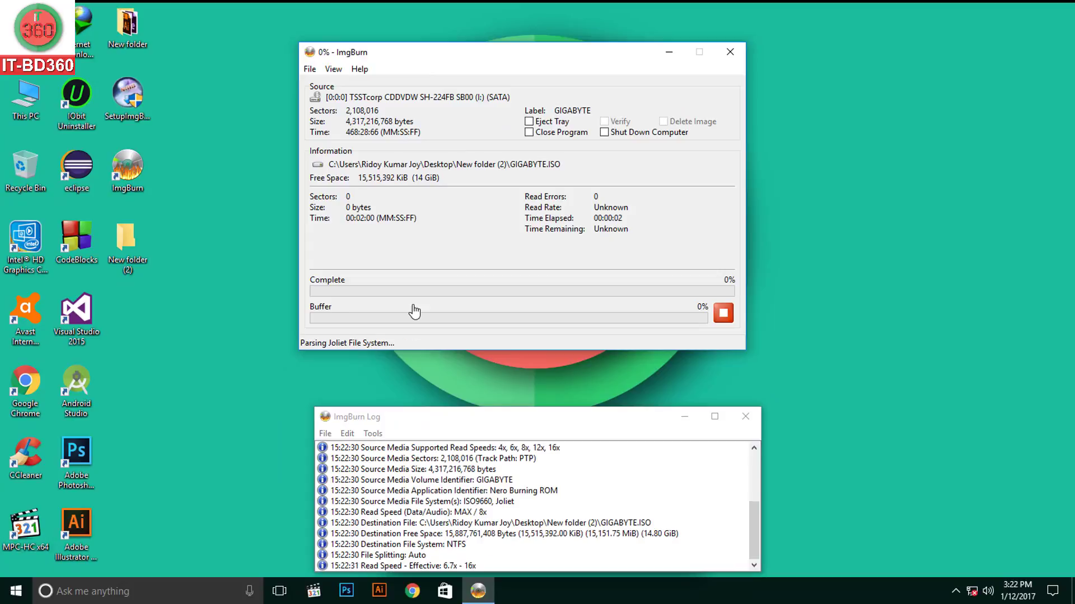
double_click(127, 246)
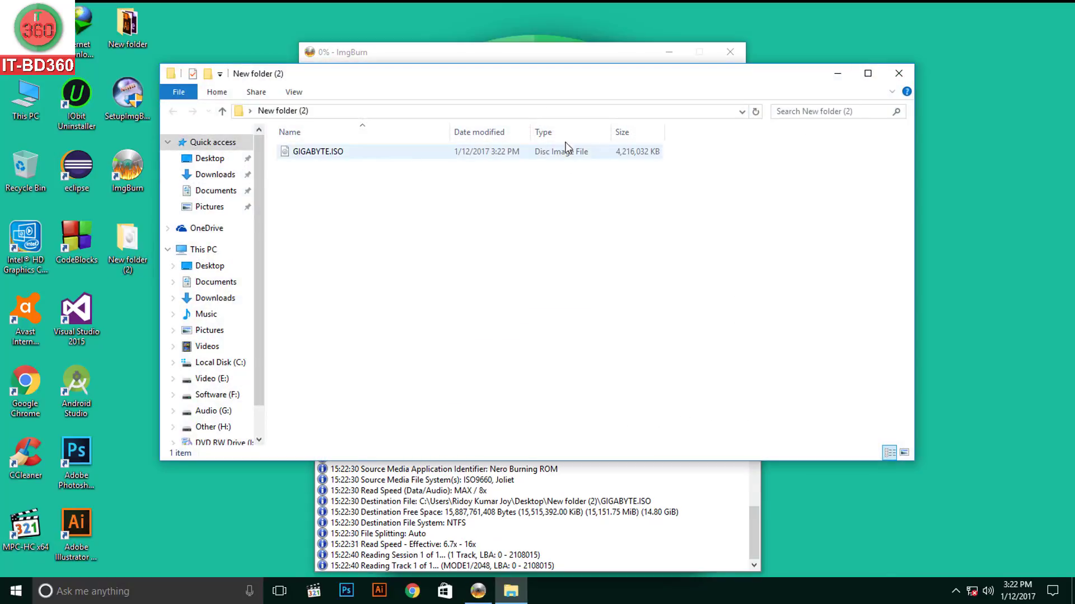
left_click(898, 74)
right_click(197, 196)
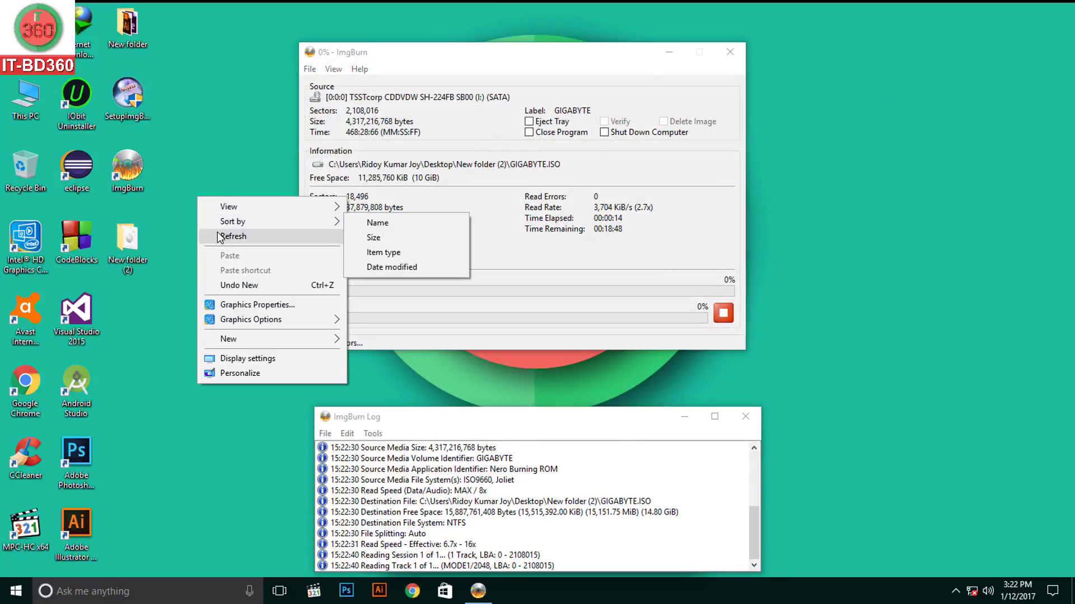
left_click(218, 235)
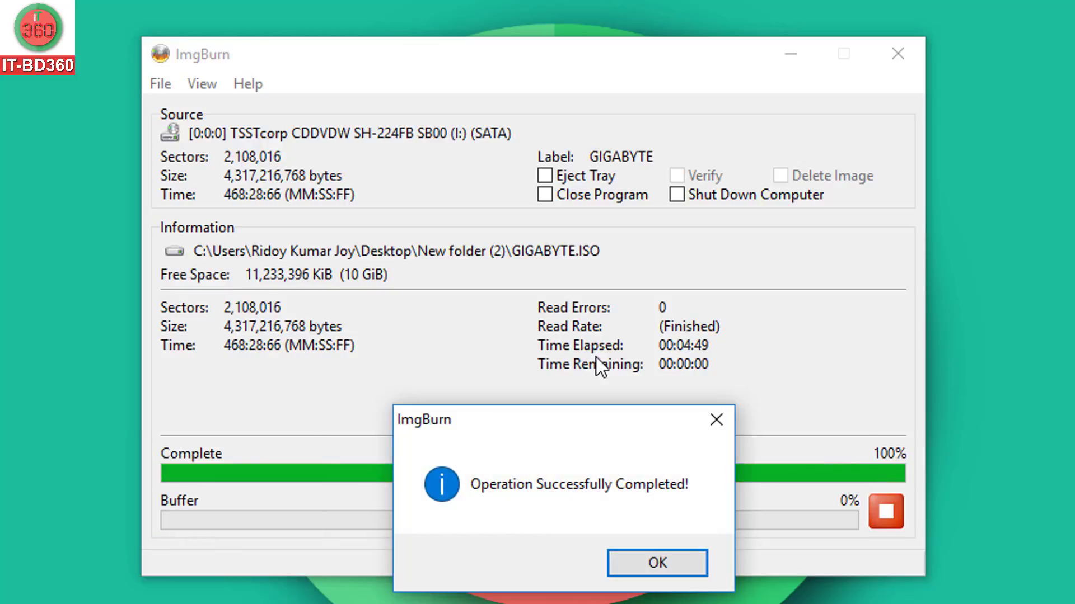
Dismiss the completion message and move the ImgBurn Log window up beneath the main window.
left_click_drag(536, 421, 515, 313)
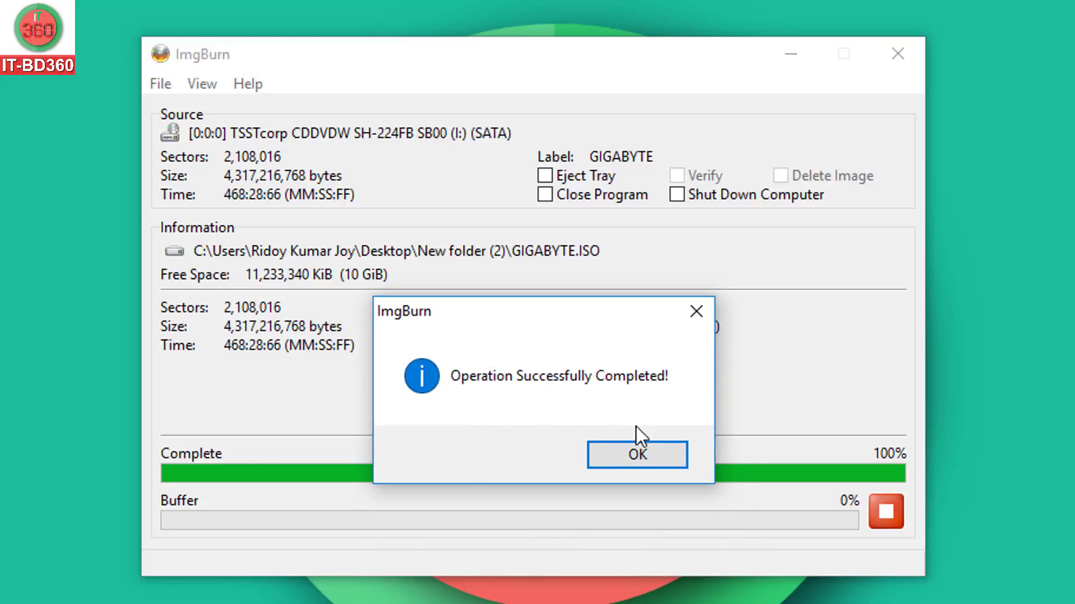
left_click(638, 451)
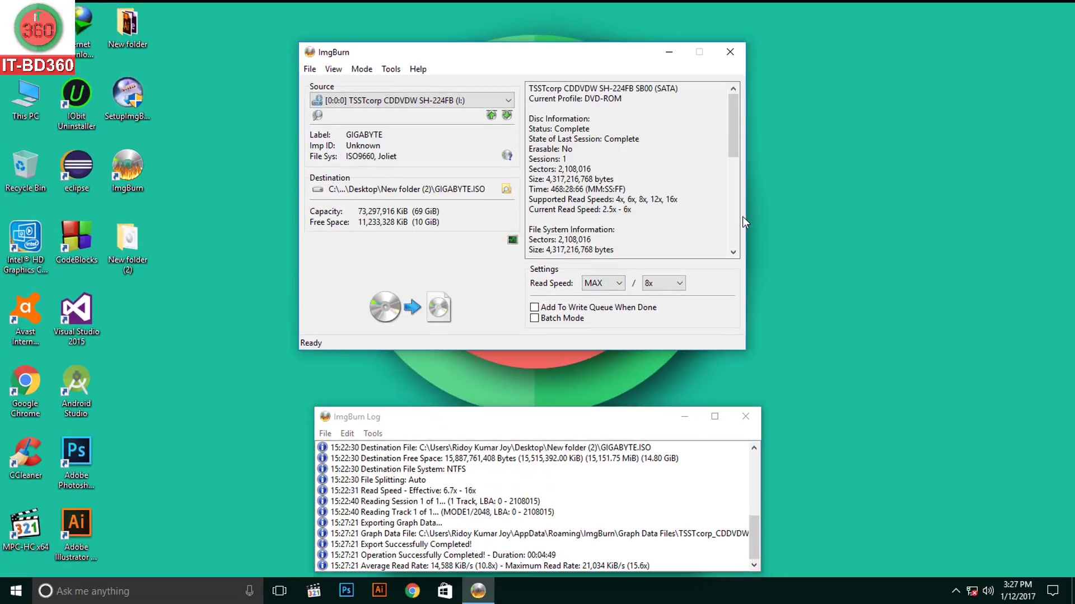
left_click_drag(636, 418, 634, 379)
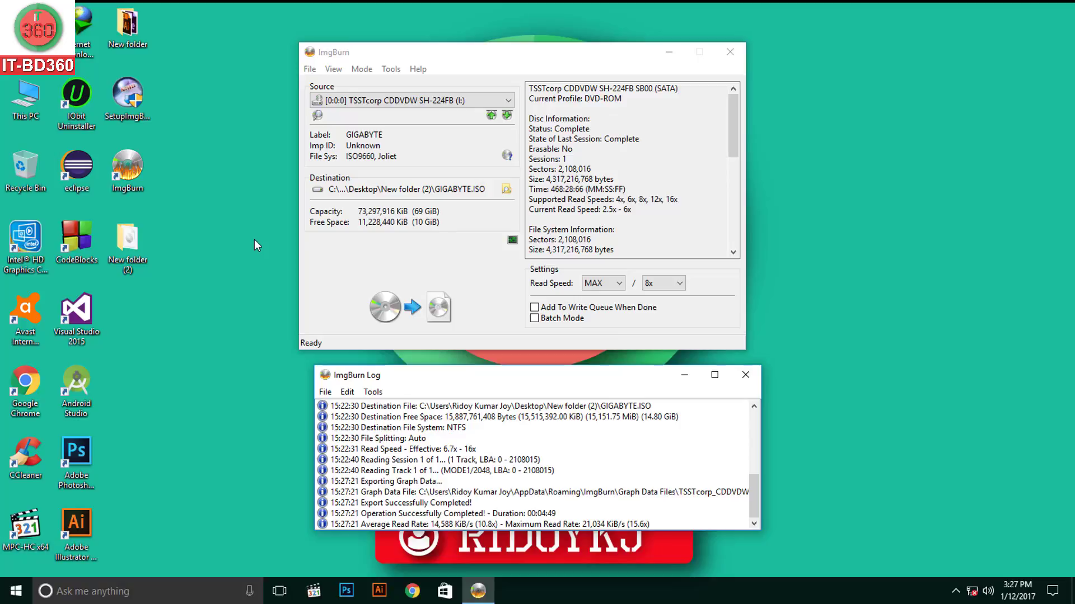
Compare GIGABYTE.ISO in New folder (2) with the GIGABYTE disc listed in This PC and close the This PC window.
double_click(145, 239)
right_click(331, 231)
left_click(358, 284)
left_click(318, 153)
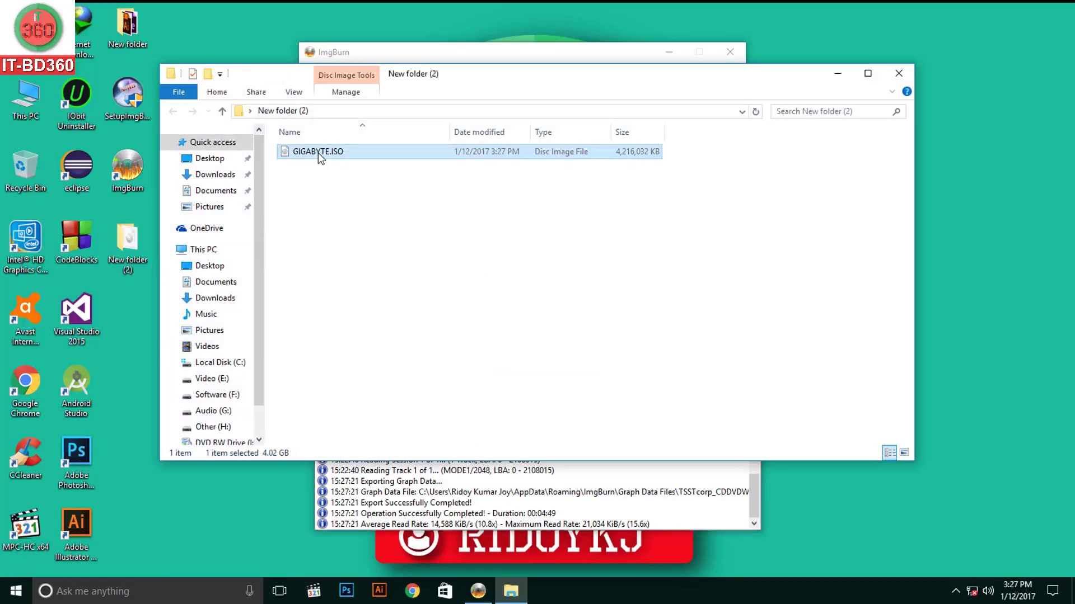
double_click(317, 153)
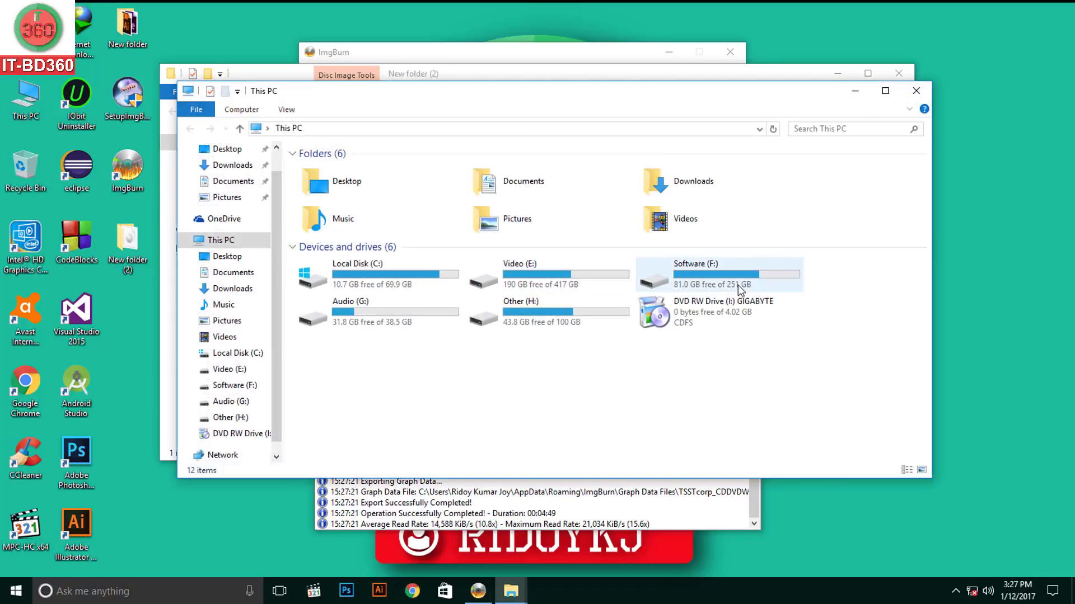
left_click_drag(560, 95, 699, 222)
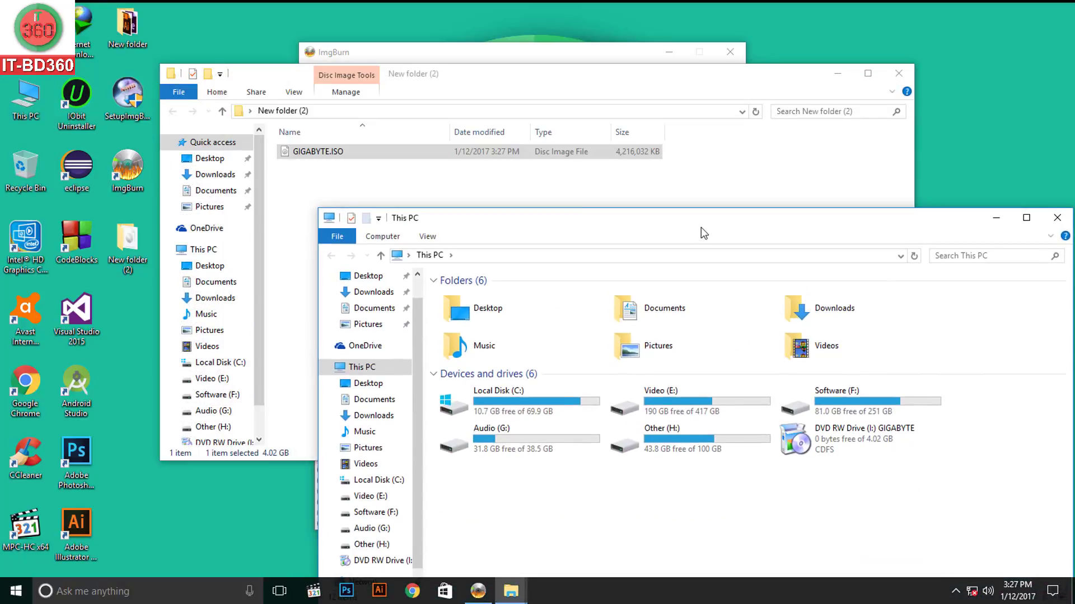
left_click(1038, 218)
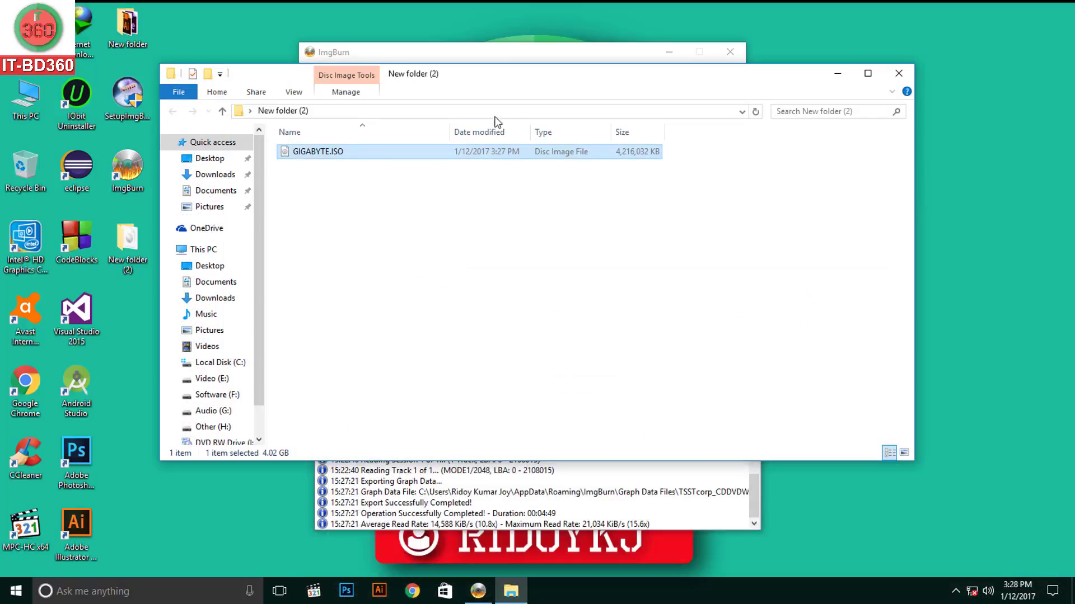
Move the New folder (2) window aside, restart ImgBurn and place its main window beside the folder.
left_click_drag(462, 101, 801, 208)
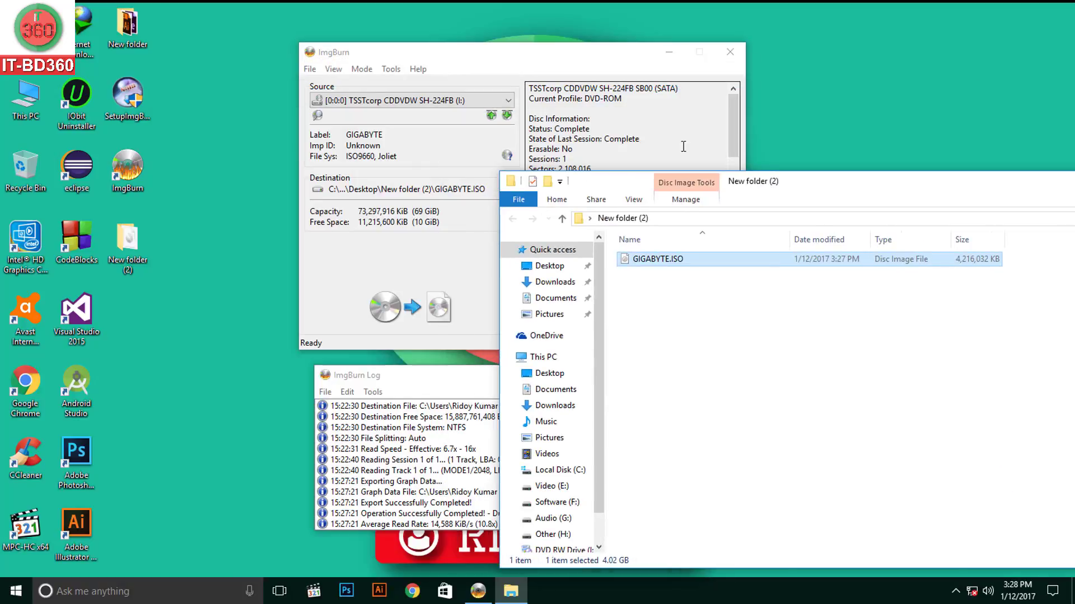
left_click_drag(456, 60, 357, 41)
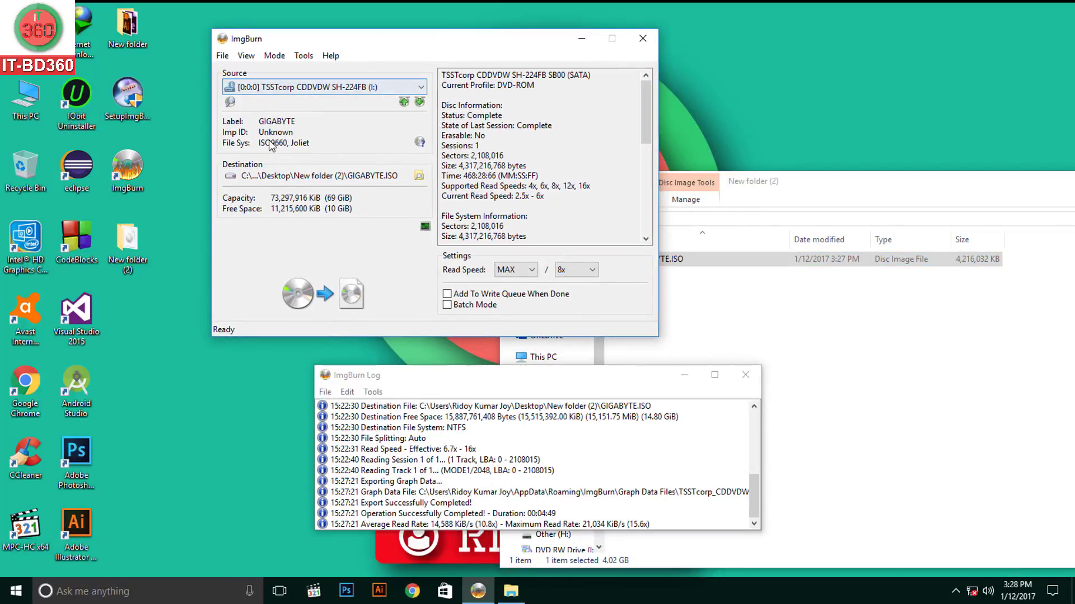
left_click(642, 38)
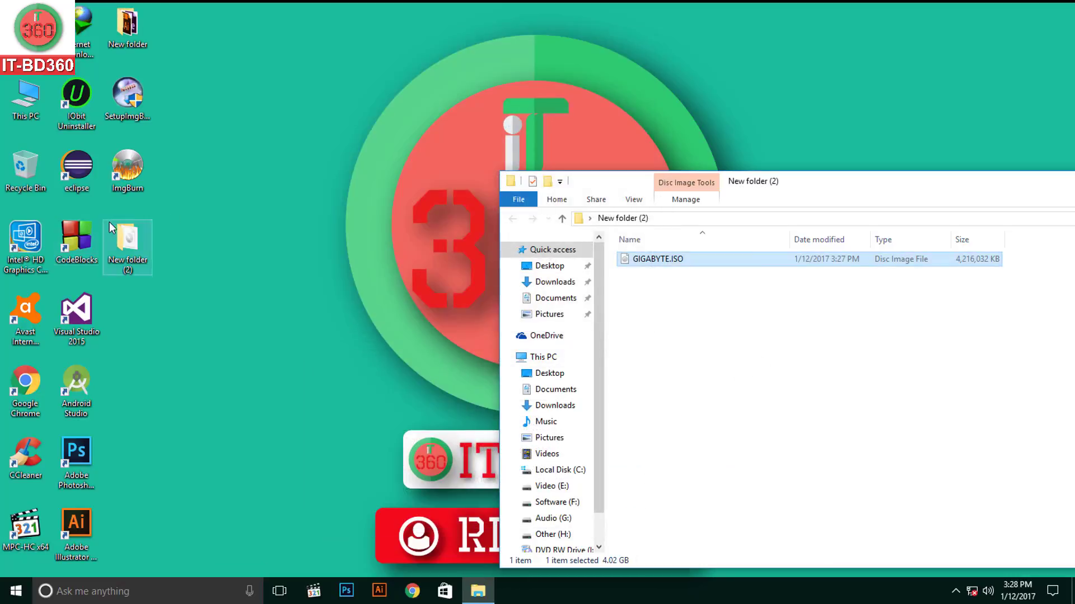
double_click(128, 167)
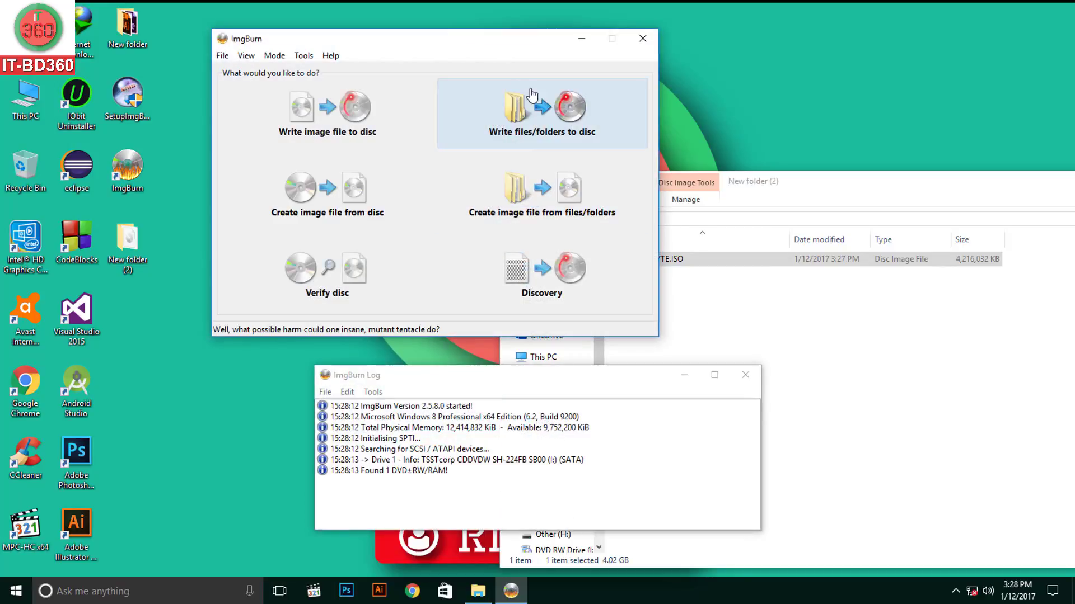
left_click_drag(447, 50, 345, 56)
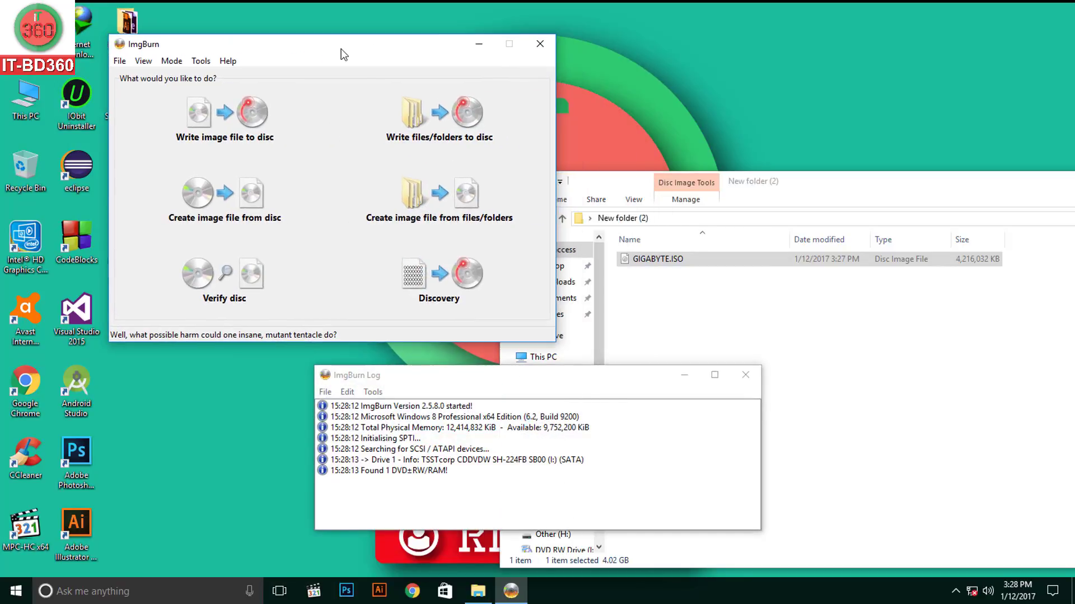
Examine the GIGABYTE.ISO file in New folder (2) and close the folder window.
left_click(657, 183)
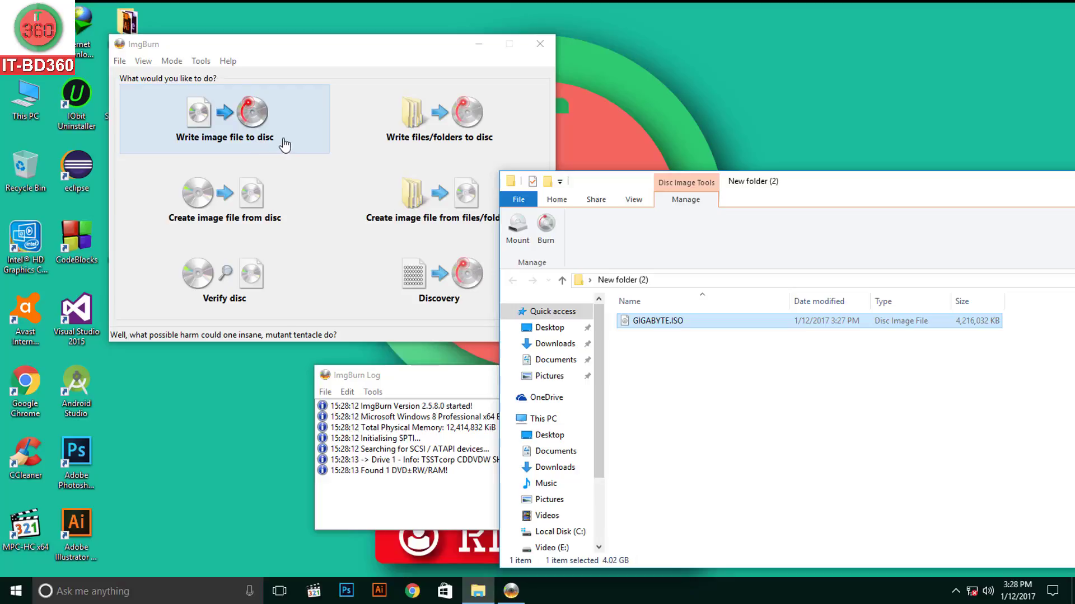
left_click(652, 328)
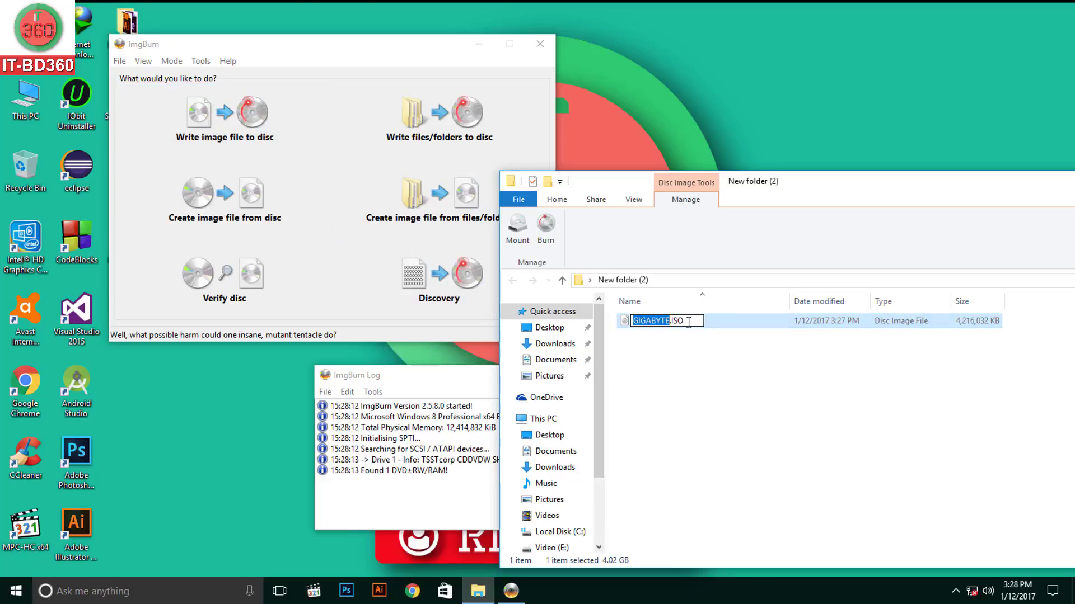
left_click(696, 350)
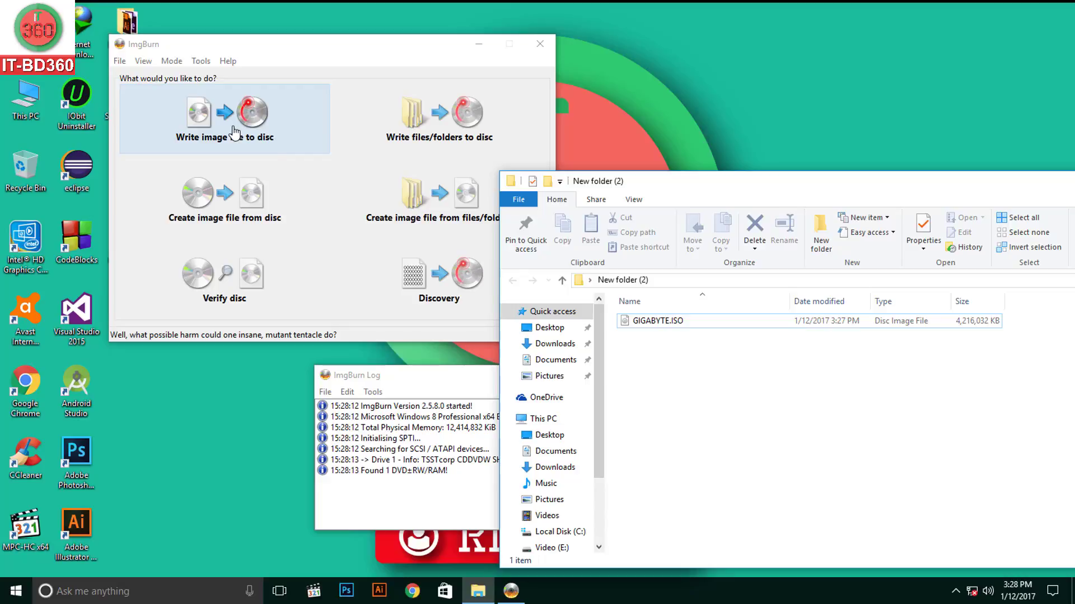
left_click_drag(666, 181, 332, 154)
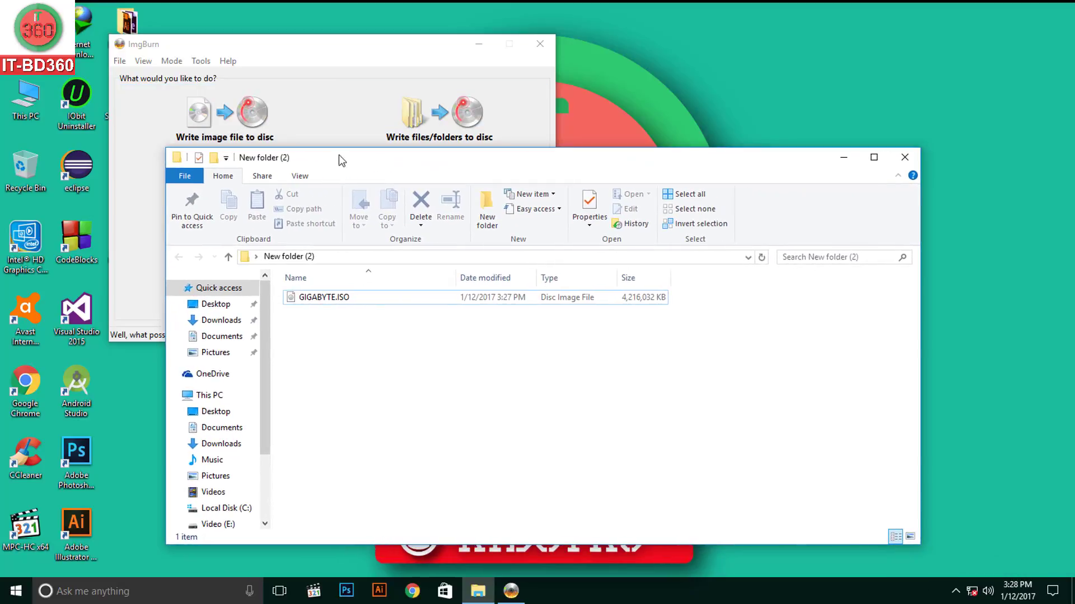
left_click(904, 163)
Centre the ImgBurn main window on the desktop and align the ImgBurn Log window directly beneath it.
left_click_drag(289, 47, 440, 58)
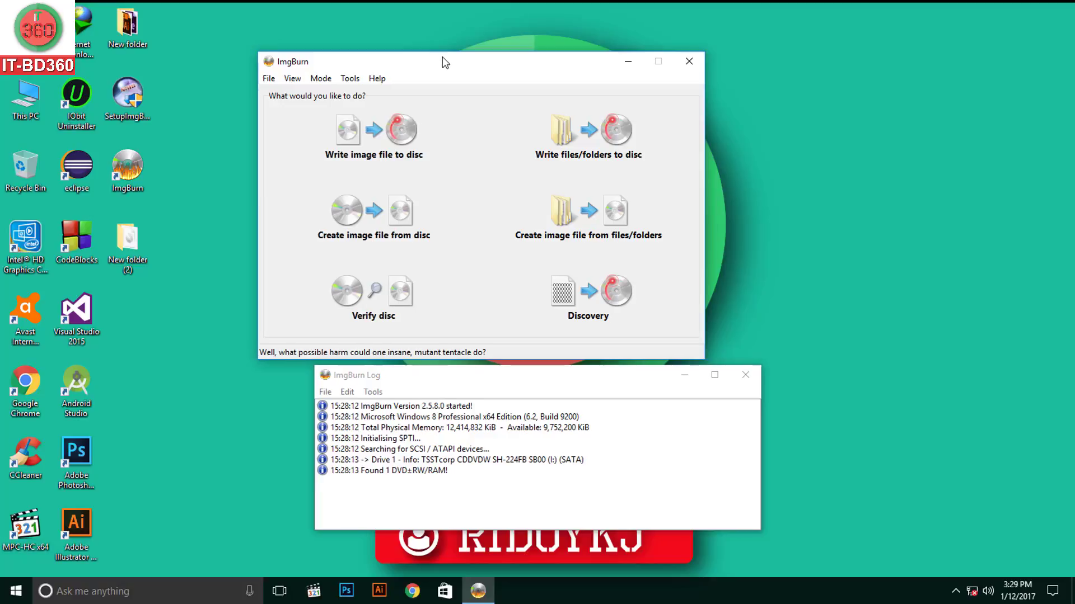
left_click_drag(441, 63, 458, 54)
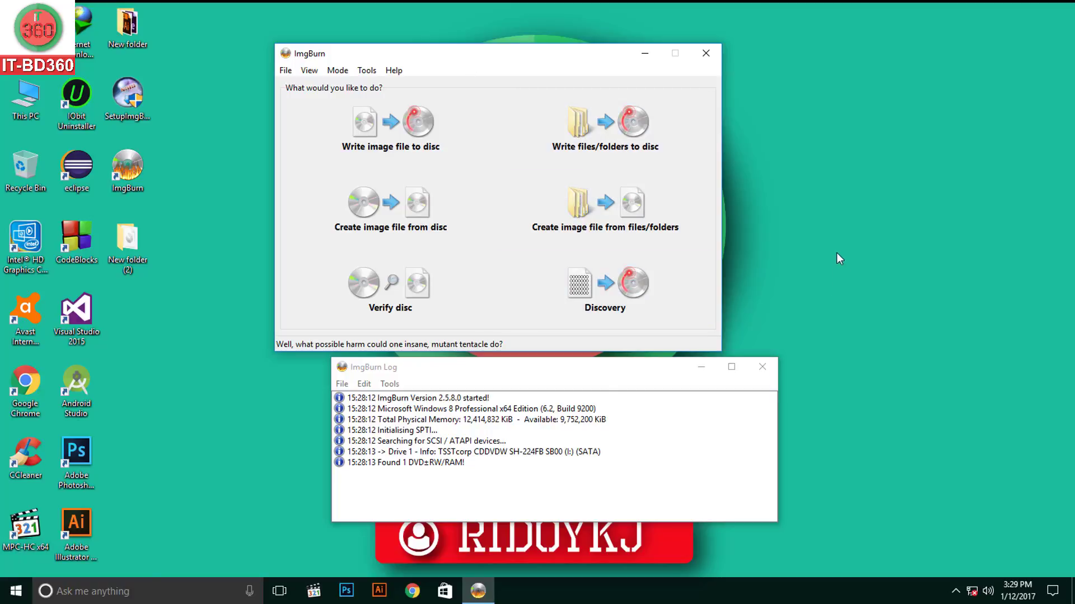
left_click_drag(671, 364, 610, 368)
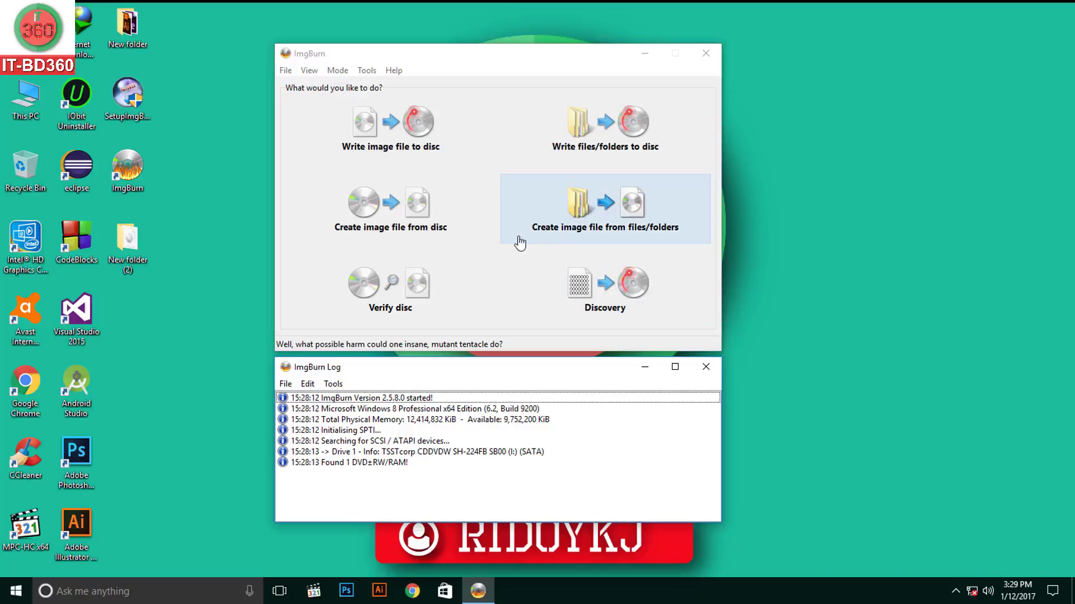
left_click(449, 59)
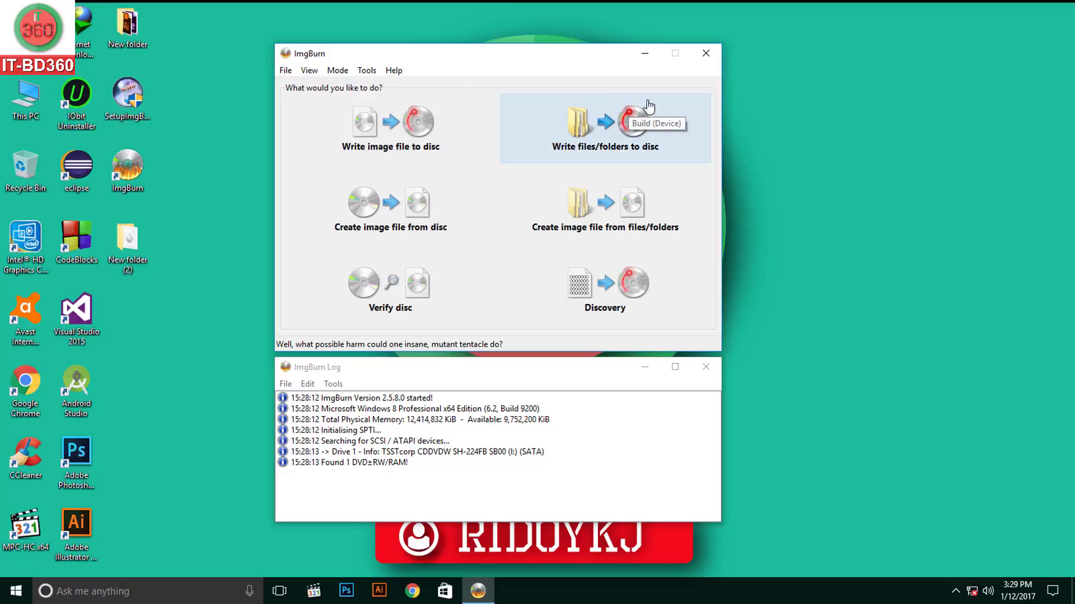